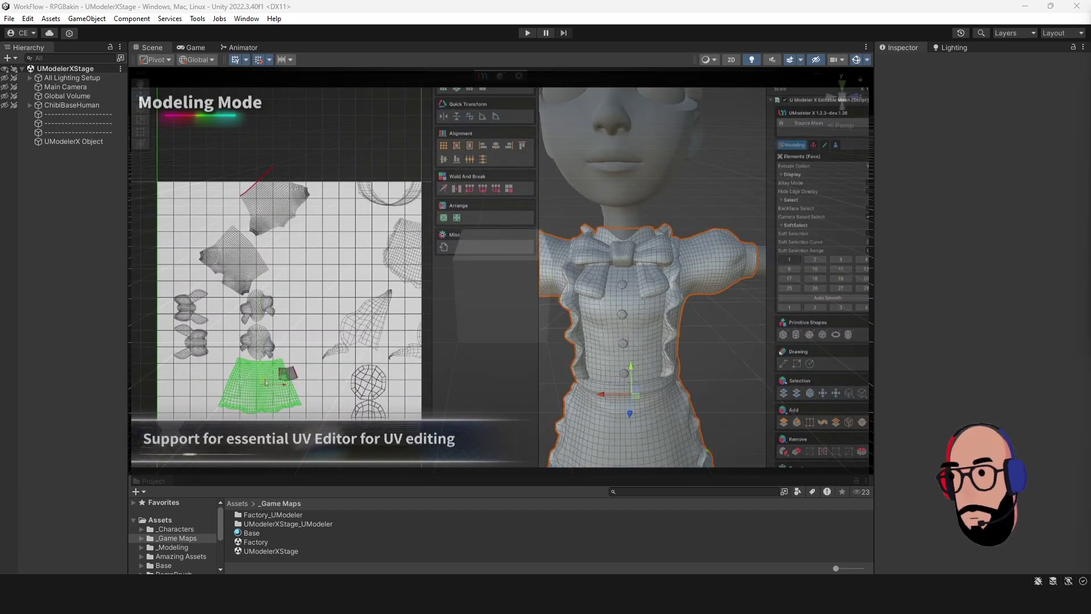
- Look through the UModeler Tools and Window menus, then dismiss them to show the Readme
{"action": "left_click", "coordinate": [198, 18]}
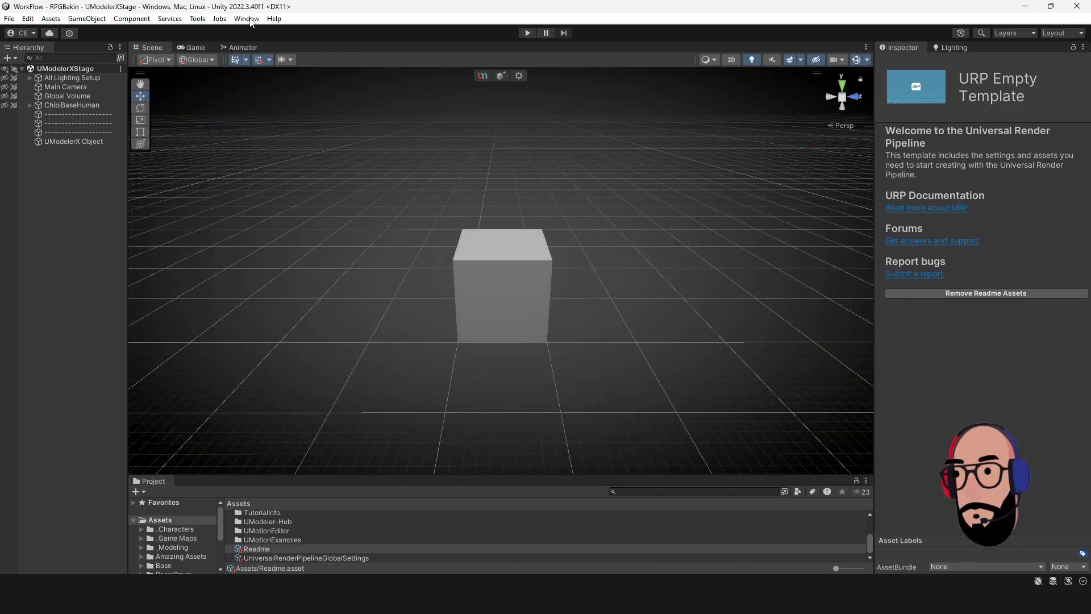
{"action": "left_click", "coordinate": [246, 19]}
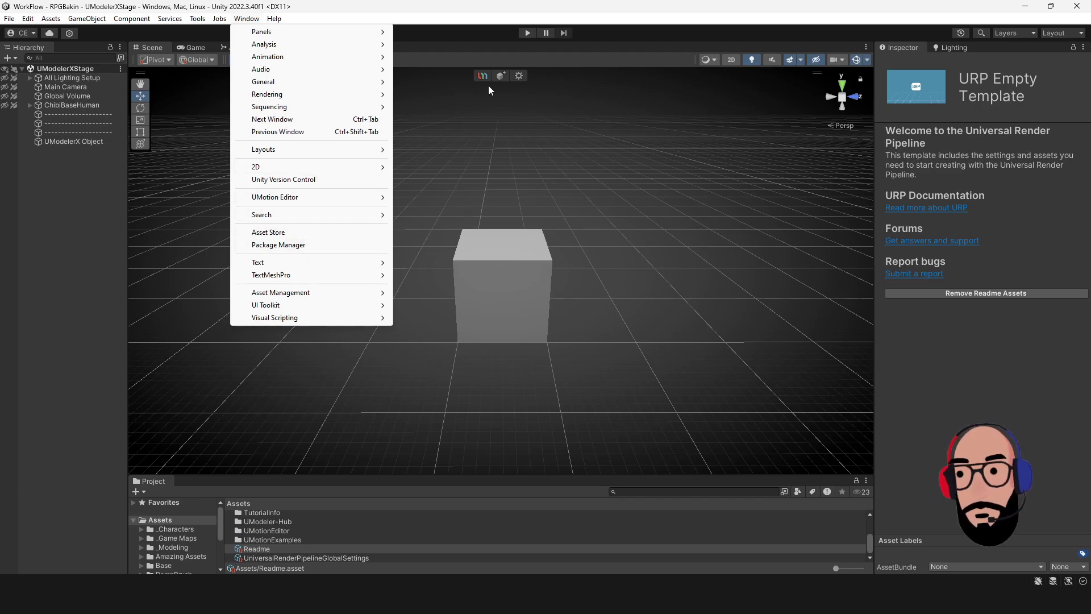
{"action": "left_click", "coordinate": [486, 33]}
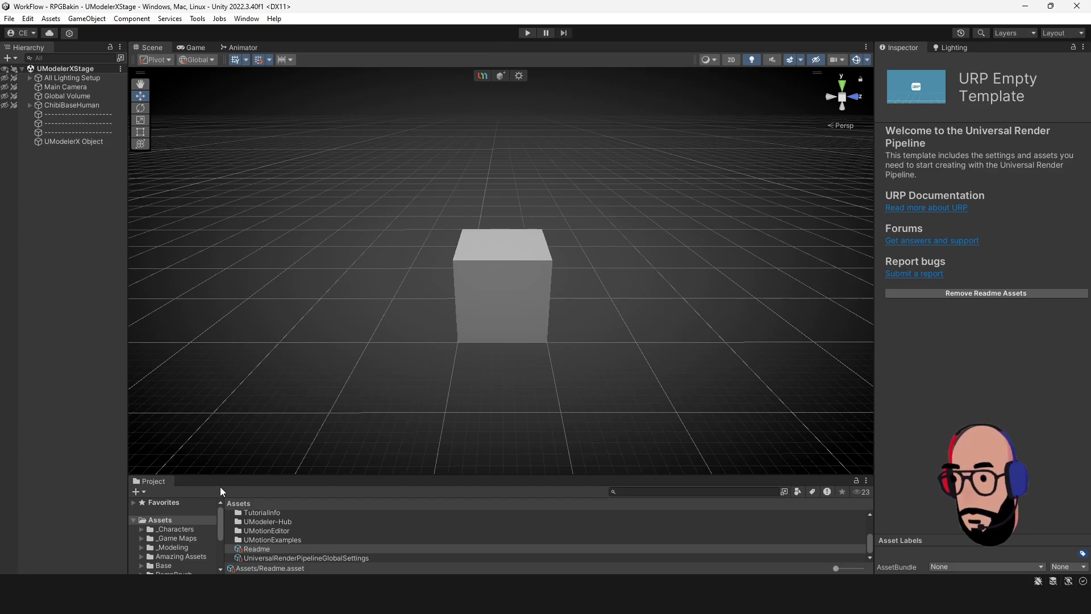
- Switch to the Asset Store in the browser and add the free UModeler X to My Assets
{"action": "key", "text": "alt+Tab"}
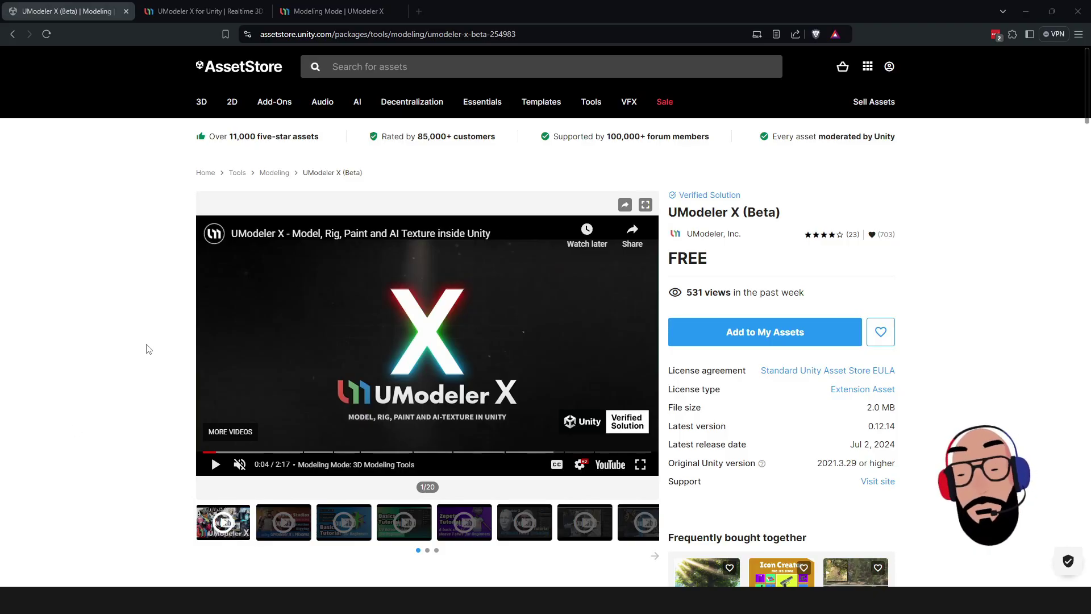
{"action": "left_click", "coordinate": [478, 67]}
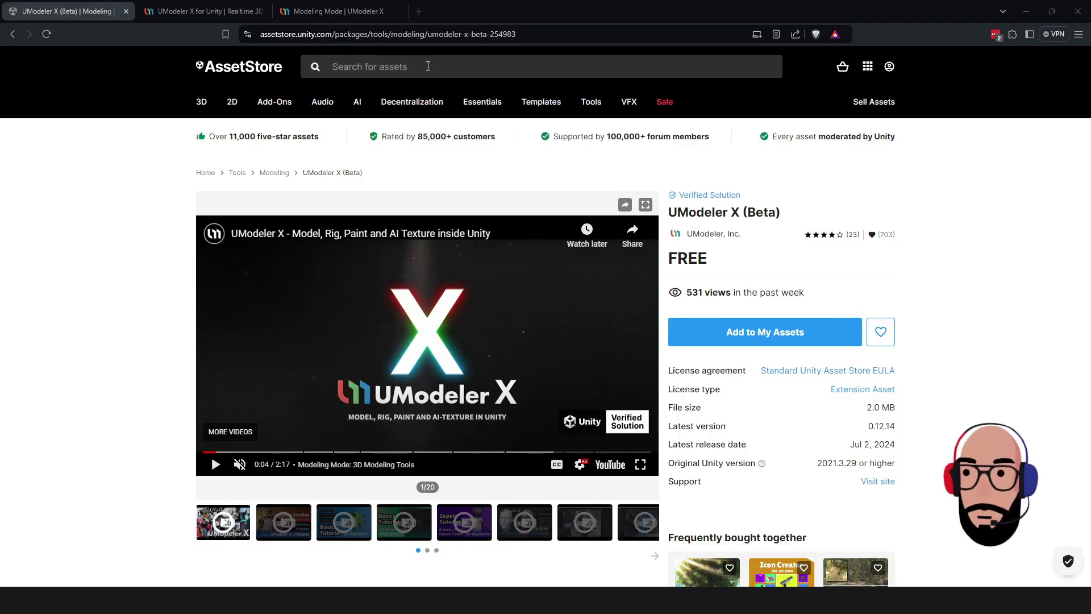
{"action": "left_click", "coordinate": [165, 221]}
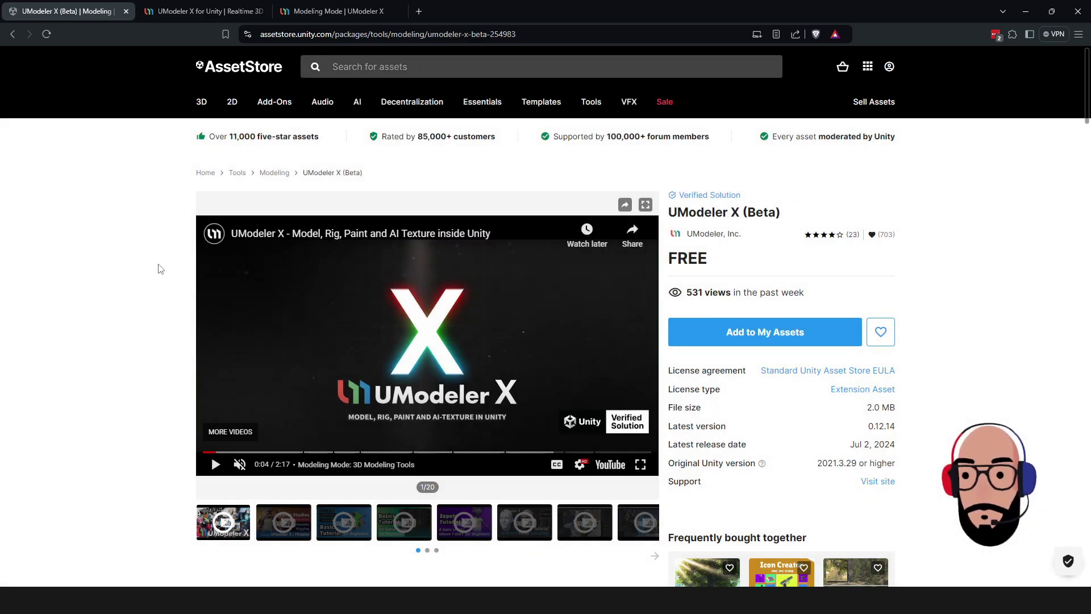
{"action": "left_click", "coordinate": [767, 339]}
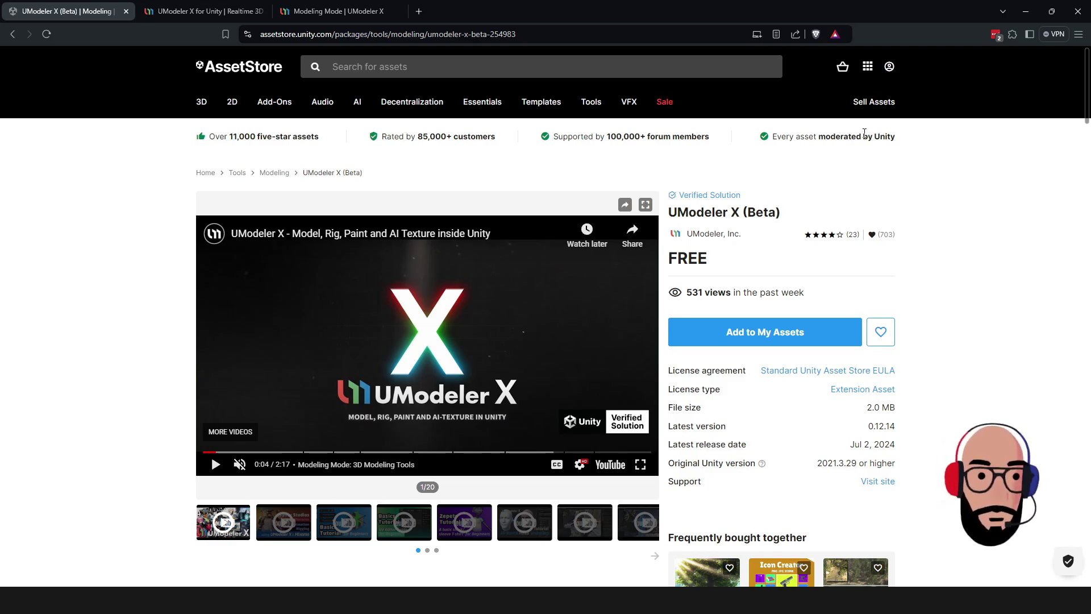
- Browse the UModeler, Inc. publisher's assets and return to the UModeler X (Beta) product page
{"action": "left_click", "coordinate": [696, 234]}
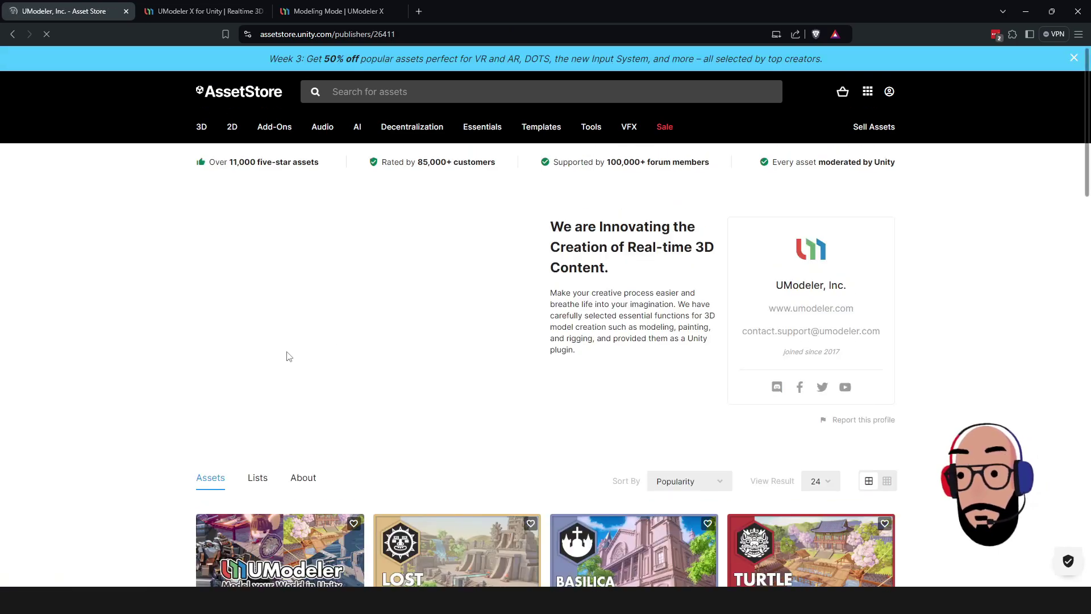
{"action": "scroll", "coordinate": [154, 371], "scroll_direction": "down", "scroll_amount": 4}
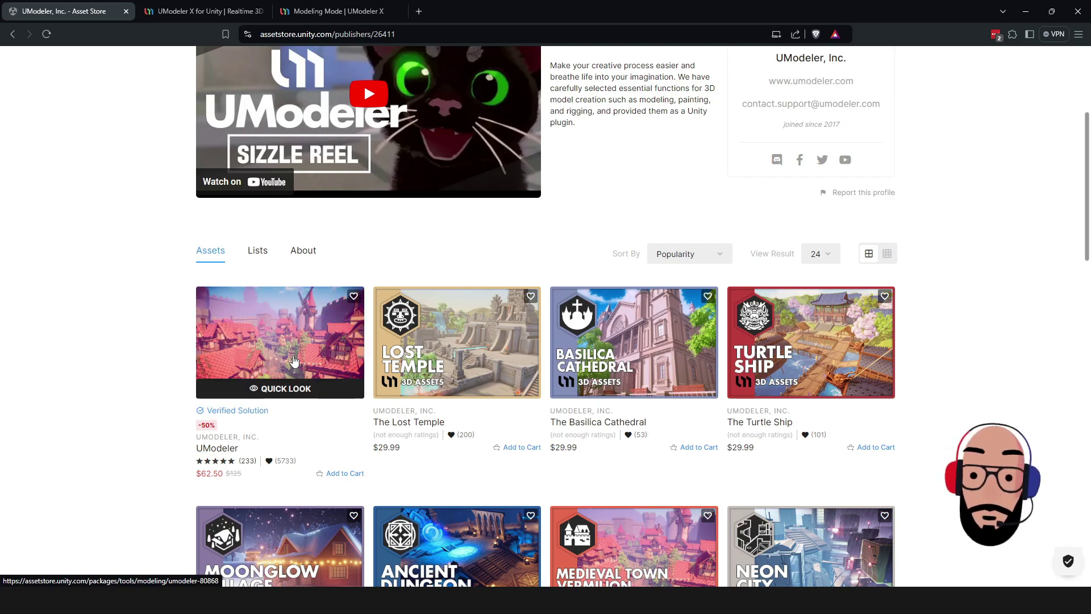
{"action": "scroll", "coordinate": [429, 367], "scroll_direction": "down", "scroll_amount": 6}
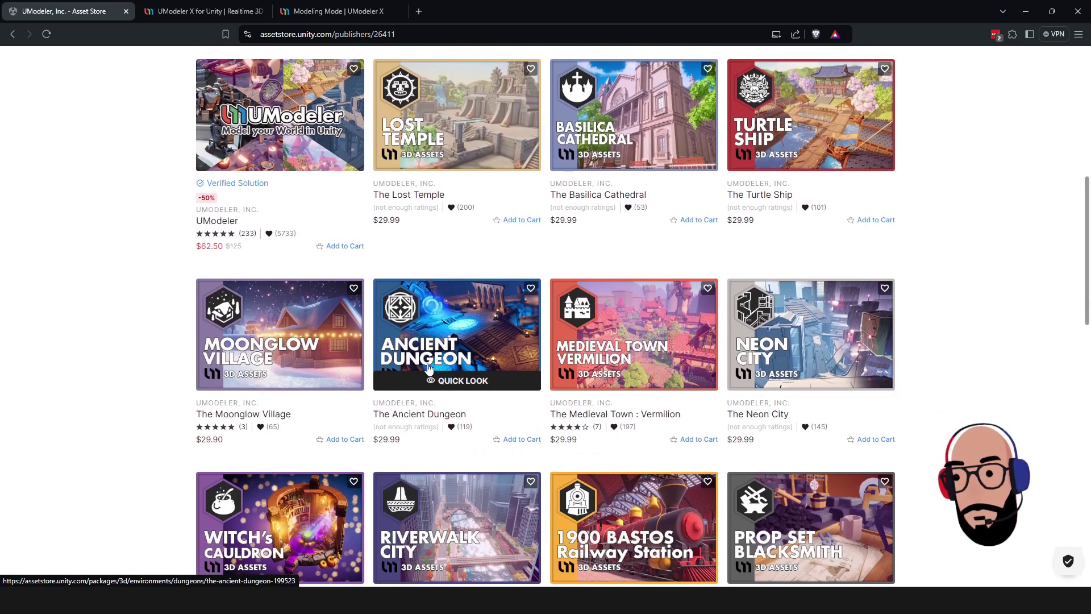
{"action": "scroll", "coordinate": [429, 366], "scroll_direction": "down", "scroll_amount": 5}
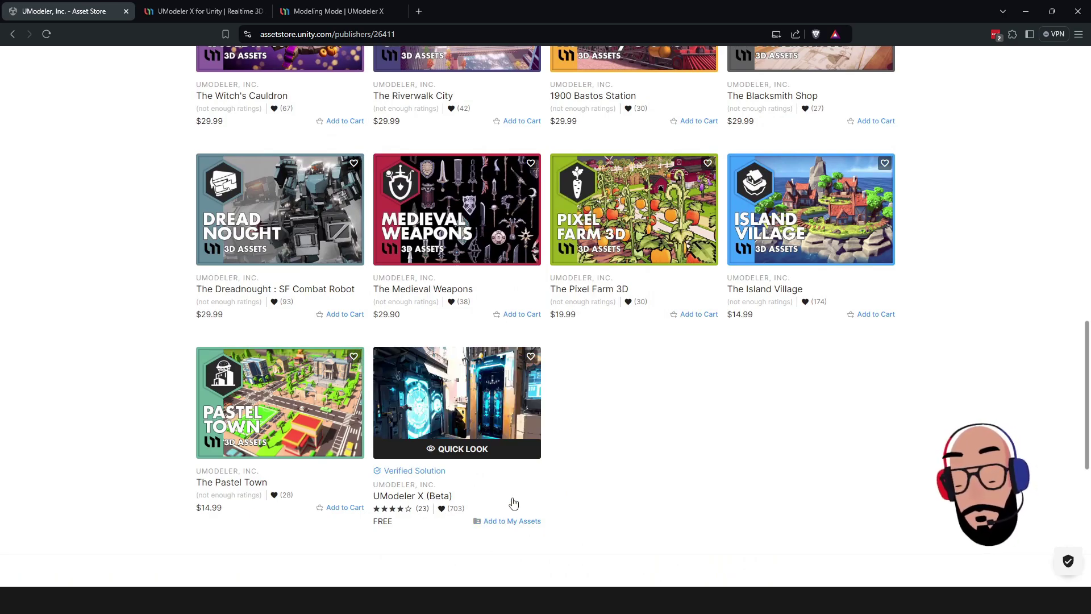
{"action": "scroll", "coordinate": [574, 483], "scroll_direction": "up", "scroll_amount": 3}
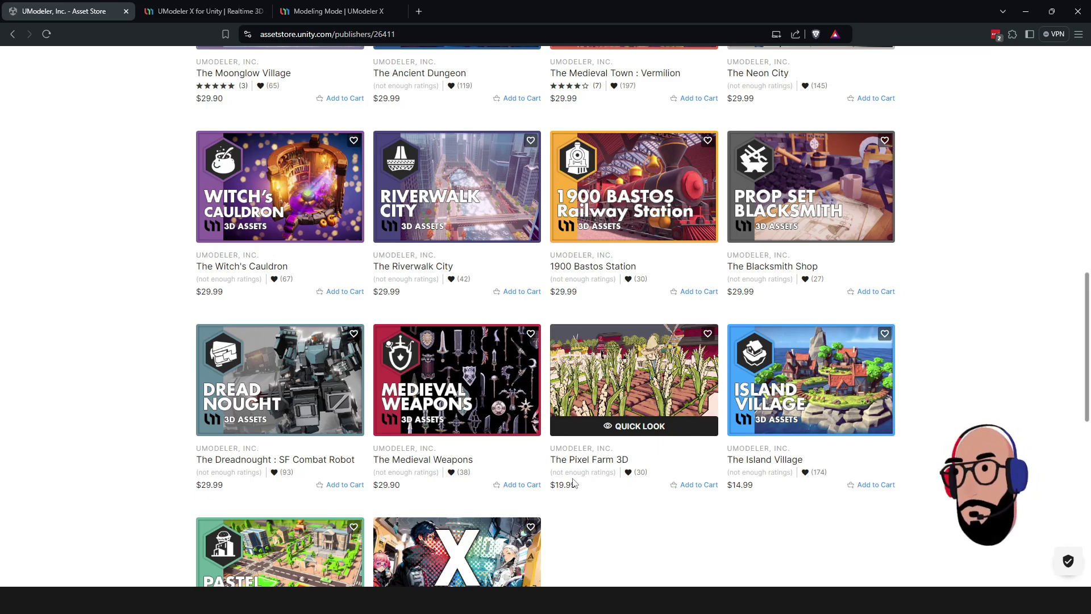
{"action": "scroll", "coordinate": [573, 482], "scroll_direction": "up", "scroll_amount": 5}
{"action": "scroll", "coordinate": [572, 482], "scroll_direction": "down", "scroll_amount": 5}
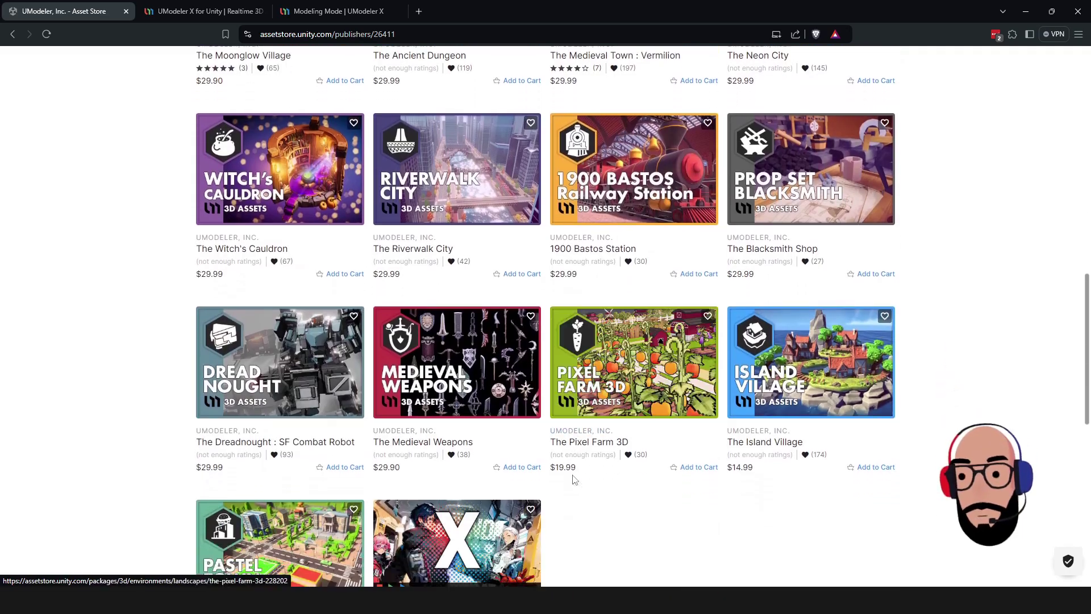
{"action": "scroll", "coordinate": [573, 480], "scroll_direction": "down", "scroll_amount": 2}
{"action": "left_click", "coordinate": [395, 528]}
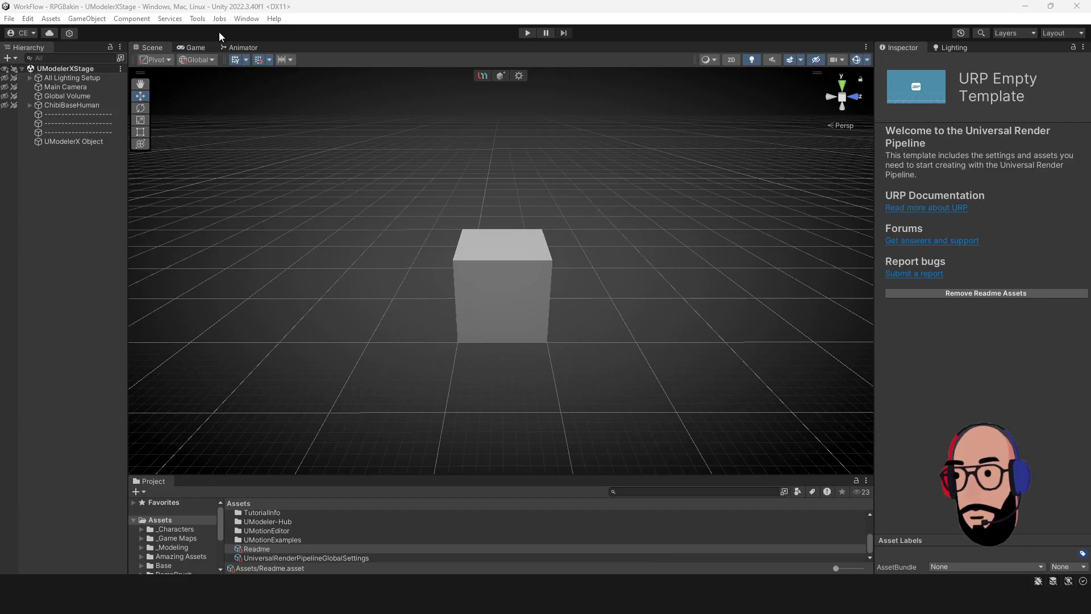
{"action": "left_click", "coordinate": [197, 19]}
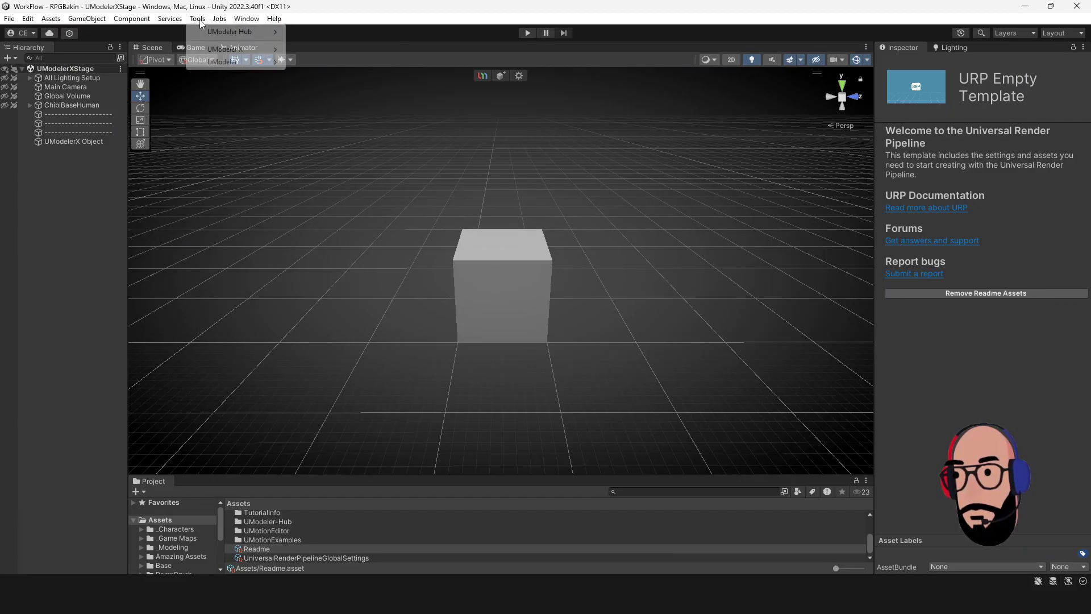
{"action": "mouse_move", "coordinate": [225, 34]}
{"action": "left_click", "coordinate": [311, 35]}
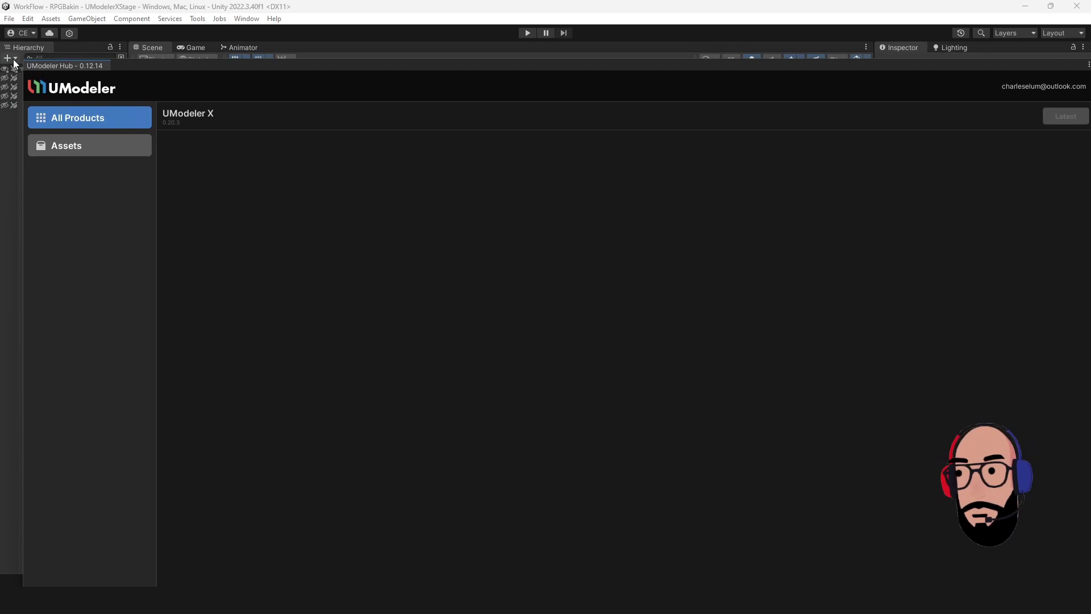
{"action": "left_click_drag", "start_coordinate": [19, 59], "coordinate": [454, 283]}
{"action": "left_click_drag", "start_coordinate": [633, 286], "coordinate": [359, 124]}
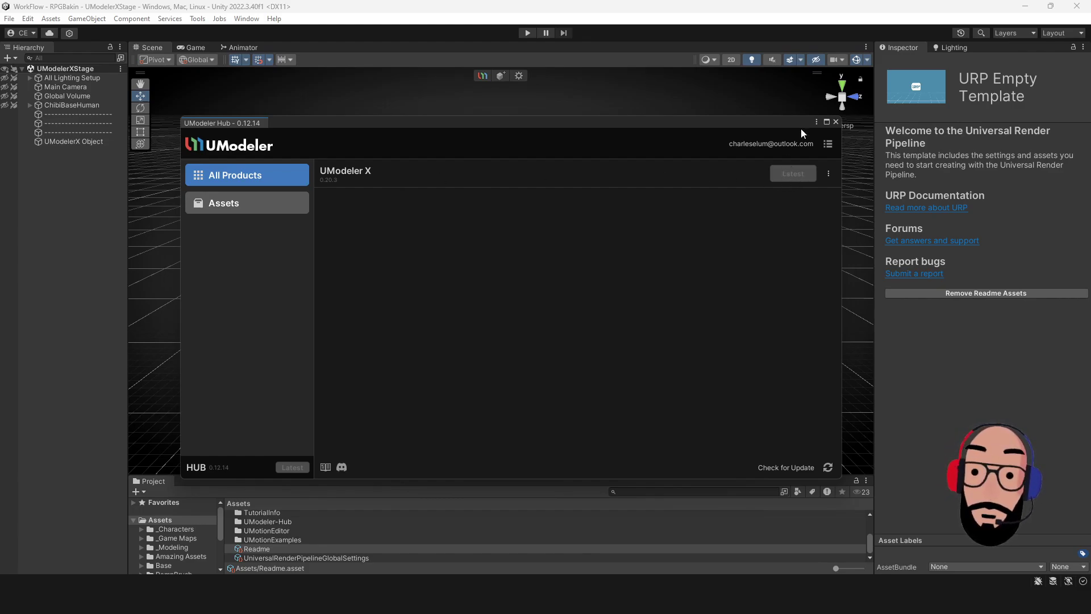
{"action": "left_click", "coordinate": [835, 122]}
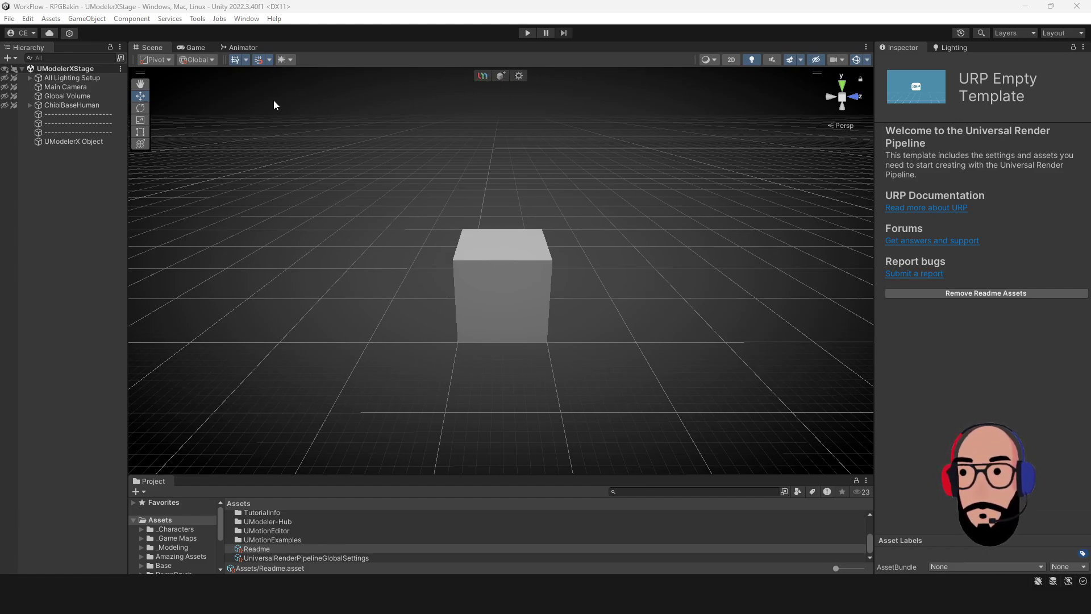
- Draw a new box with Tools > UModeler X > New Object and delete the original cube
{"action": "left_click", "coordinate": [199, 18]}
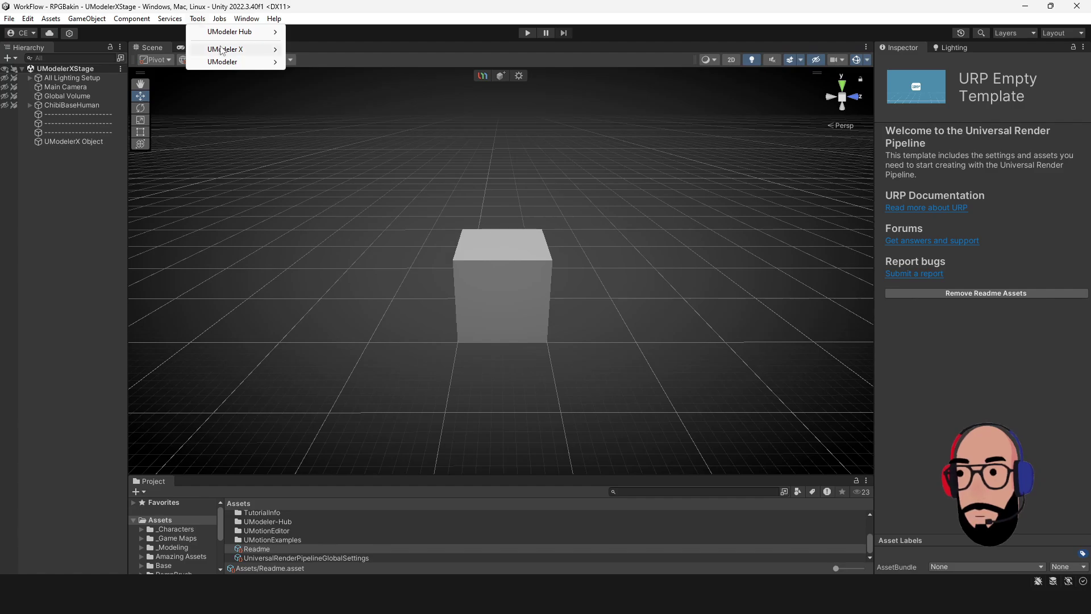
{"action": "mouse_move", "coordinate": [245, 56]}
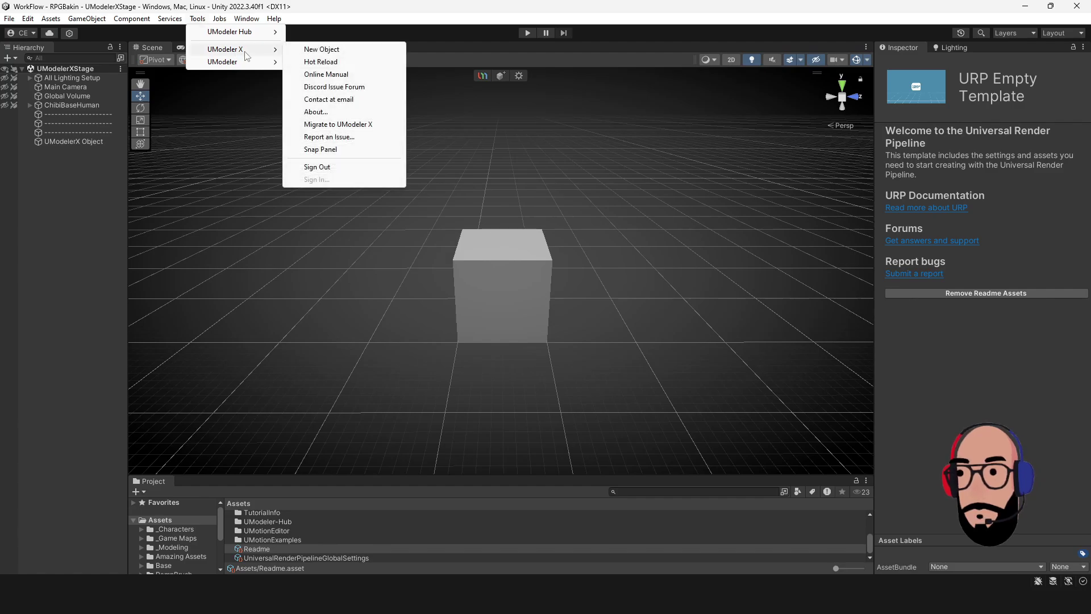
{"action": "left_click", "coordinate": [327, 50]}
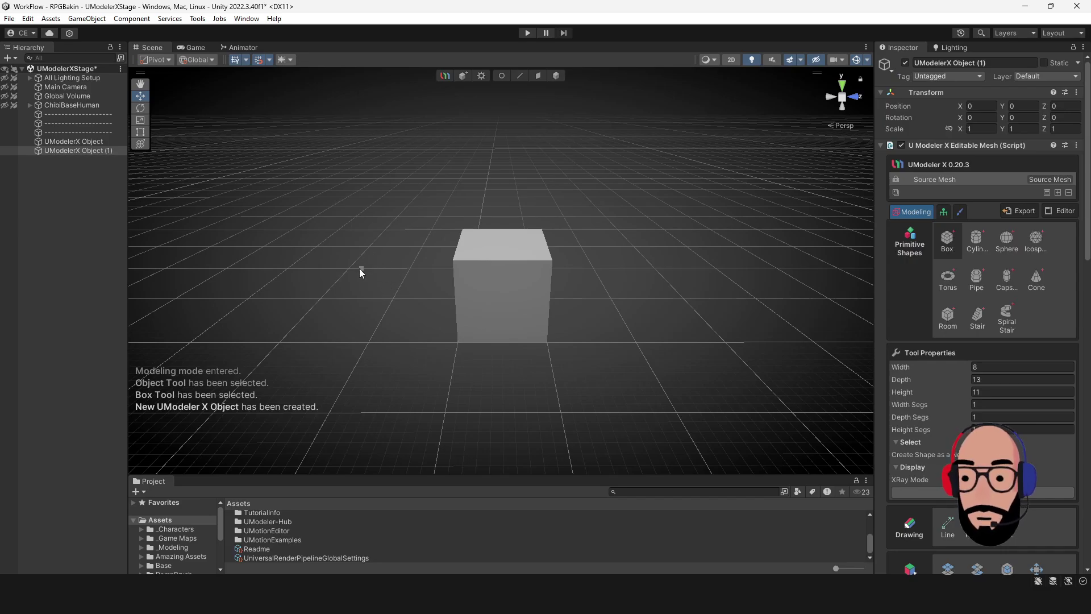
{"action": "middle_click_drag", "start_coordinate": [359, 268], "coordinate": [371, 239]}
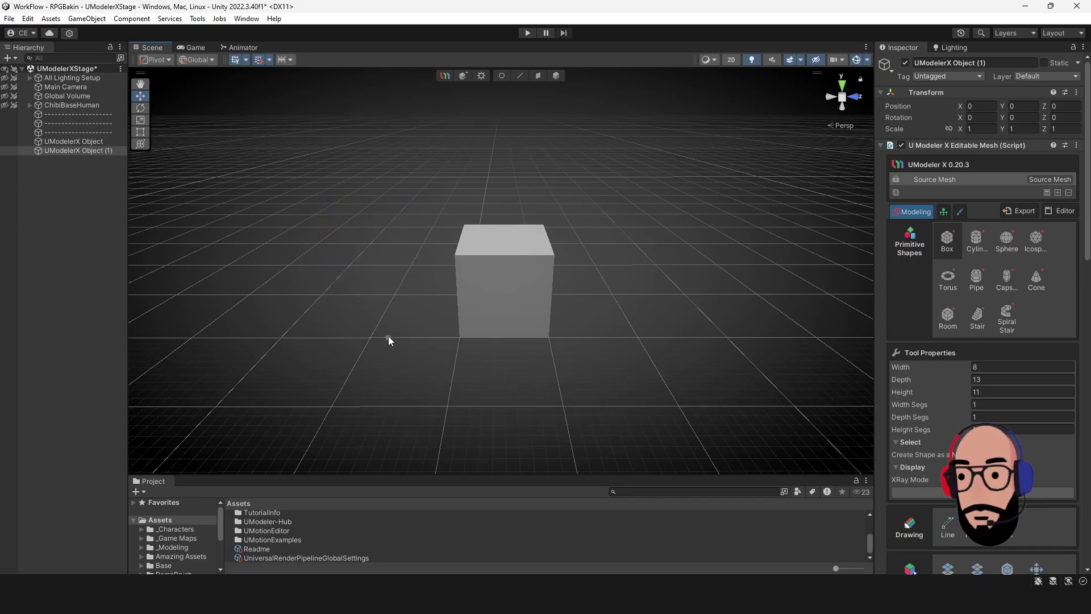
{"action": "left_click_drag", "start_coordinate": [372, 336], "coordinate": [439, 401]}
{"action": "left_click", "coordinate": [449, 318]}
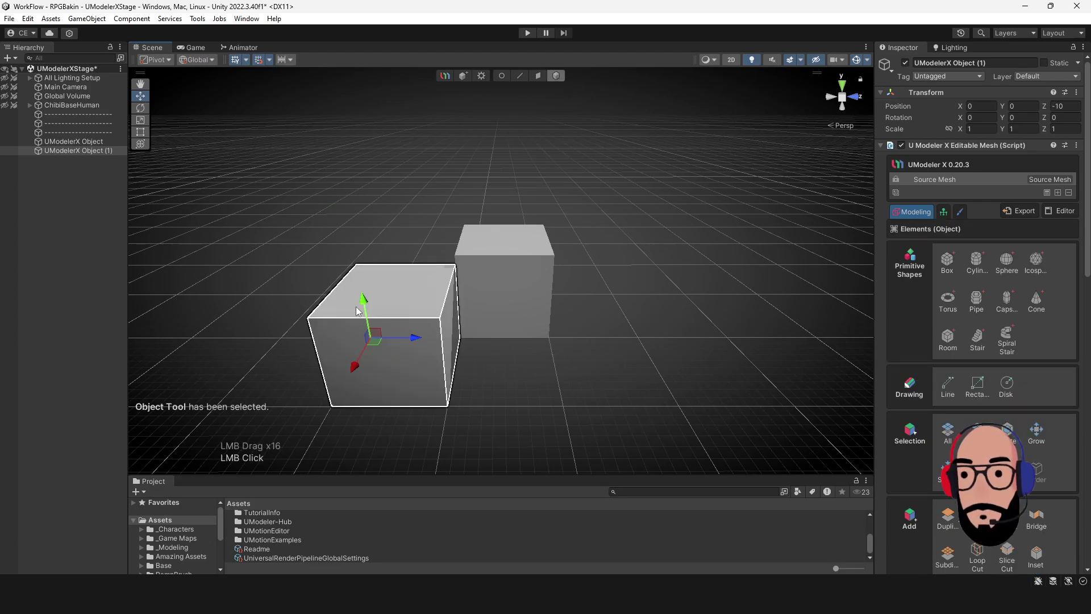
{"action": "left_click", "coordinate": [491, 283]}
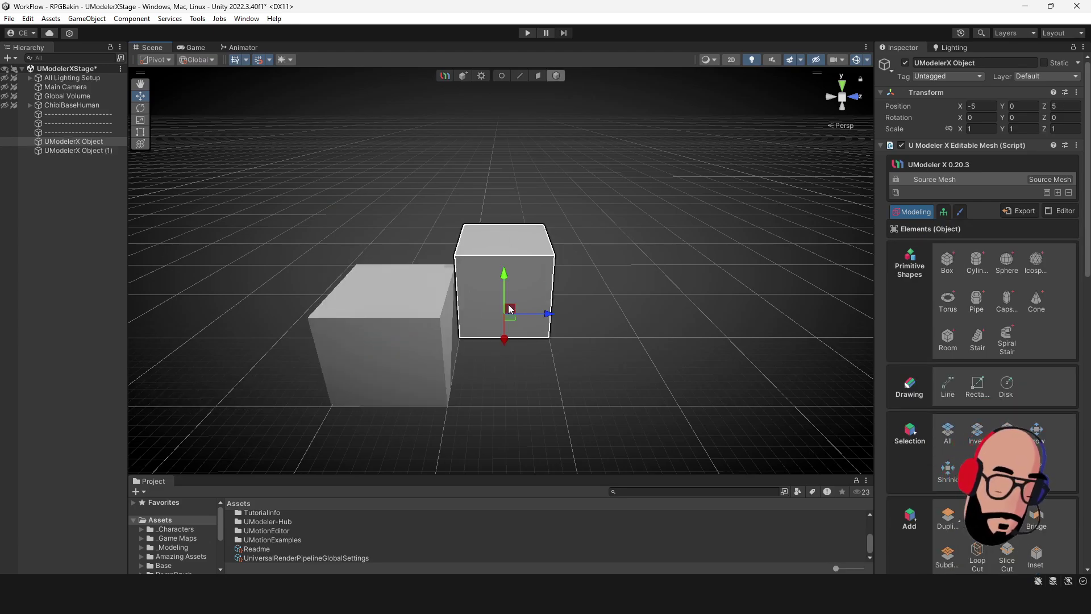
{"action": "key", "text": "Delete"}
- Move the new UModelerX Object (1) box with the gizmo to position -9, 0, 0
{"action": "left_click", "coordinate": [389, 344]}
{"action": "left_click_drag", "start_coordinate": [388, 344], "coordinate": [470, 324]}
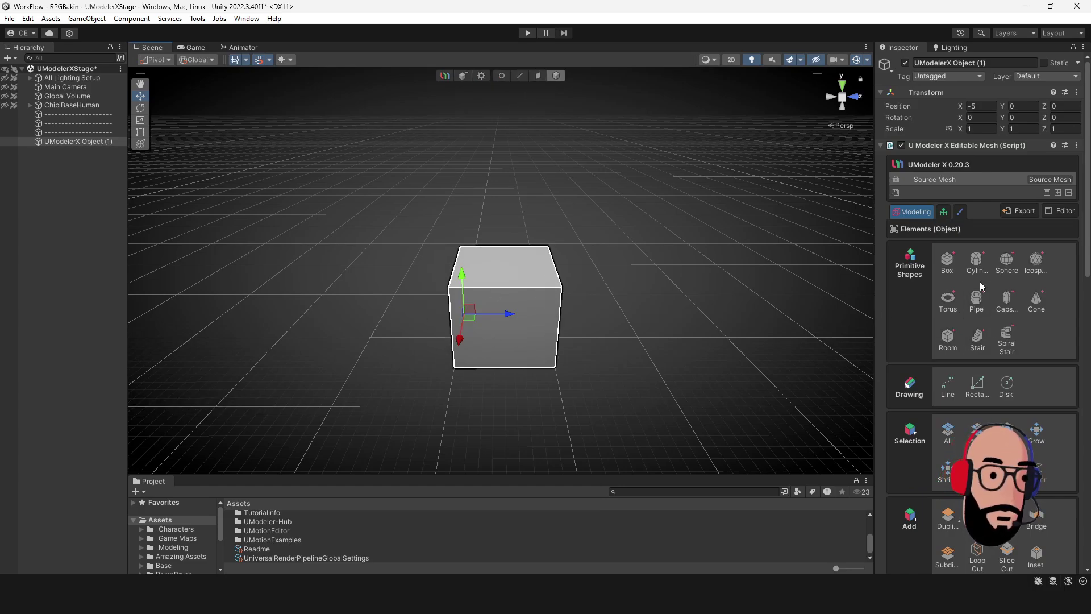
{"action": "scroll", "coordinate": [979, 283], "scroll_direction": "down", "scroll_amount": 2}
{"action": "scroll", "coordinate": [979, 285], "scroll_direction": "up", "scroll_amount": 2}
{"action": "scroll", "coordinate": [979, 286], "scroll_direction": "down", "scroll_amount": 1}
{"action": "scroll", "coordinate": [976, 284], "scroll_direction": "down", "scroll_amount": 1}
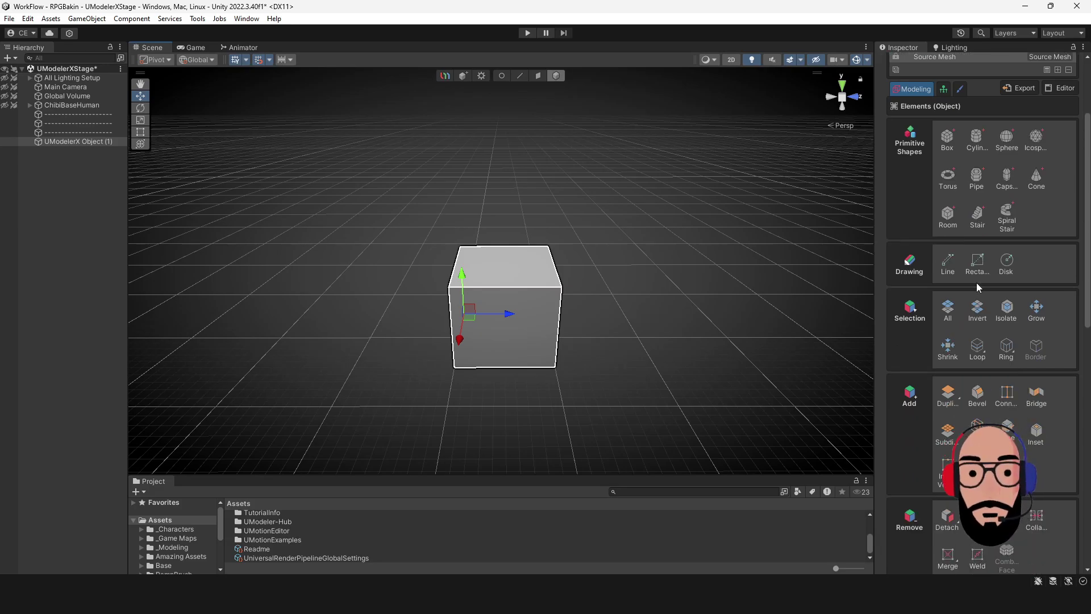
{"action": "scroll", "coordinate": [976, 281], "scroll_direction": "up", "scroll_amount": 2}
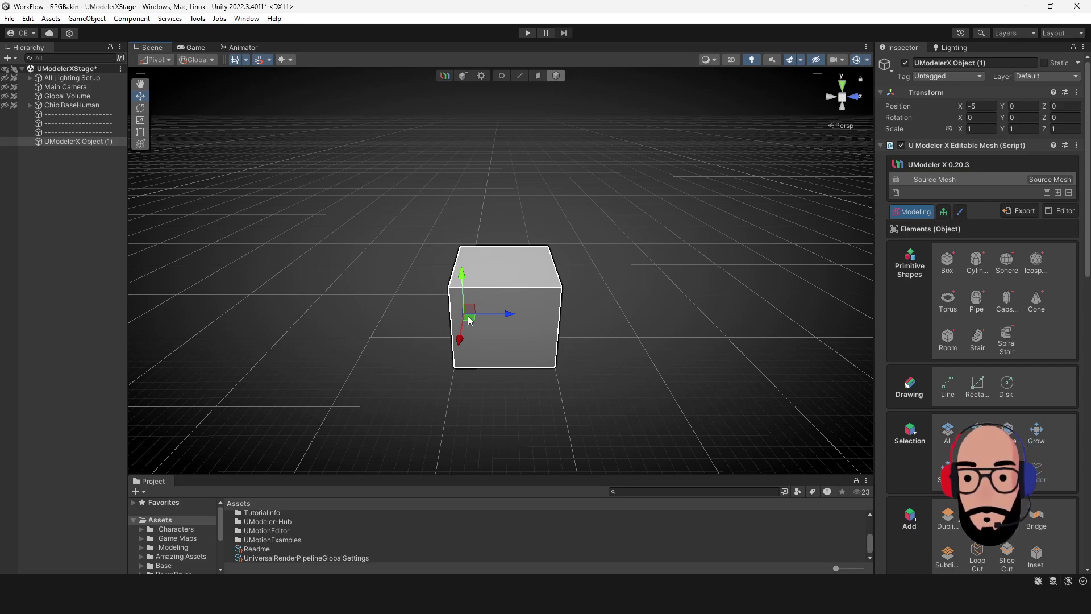
{"action": "left_click_drag", "start_coordinate": [460, 338], "coordinate": [506, 104]}
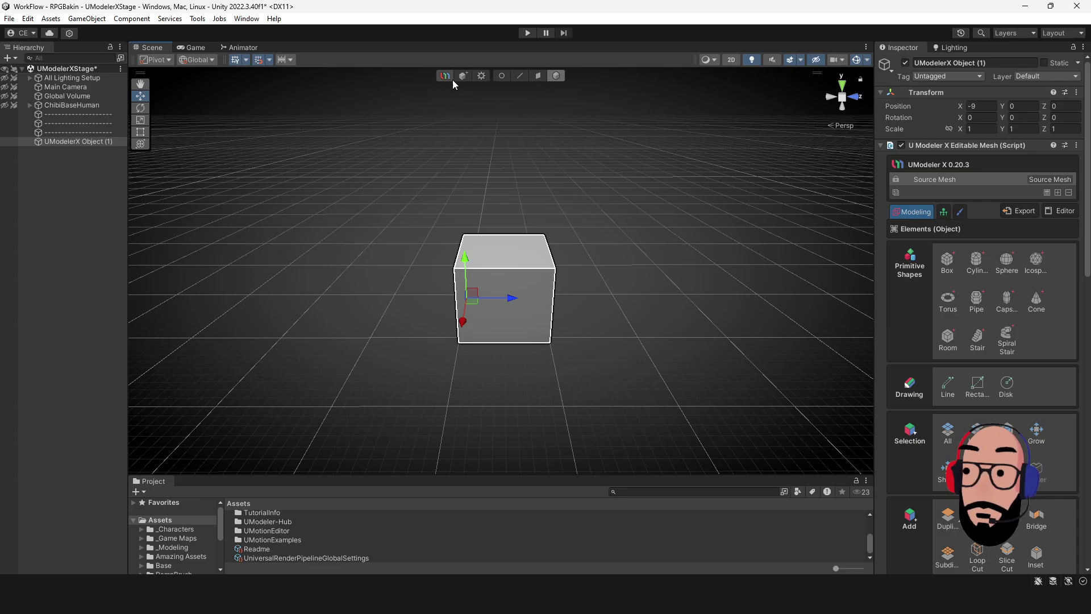
- Open the UModelerX preferences page from the overlay gear and reposition the Preferences window
{"action": "left_click", "coordinate": [481, 76]}
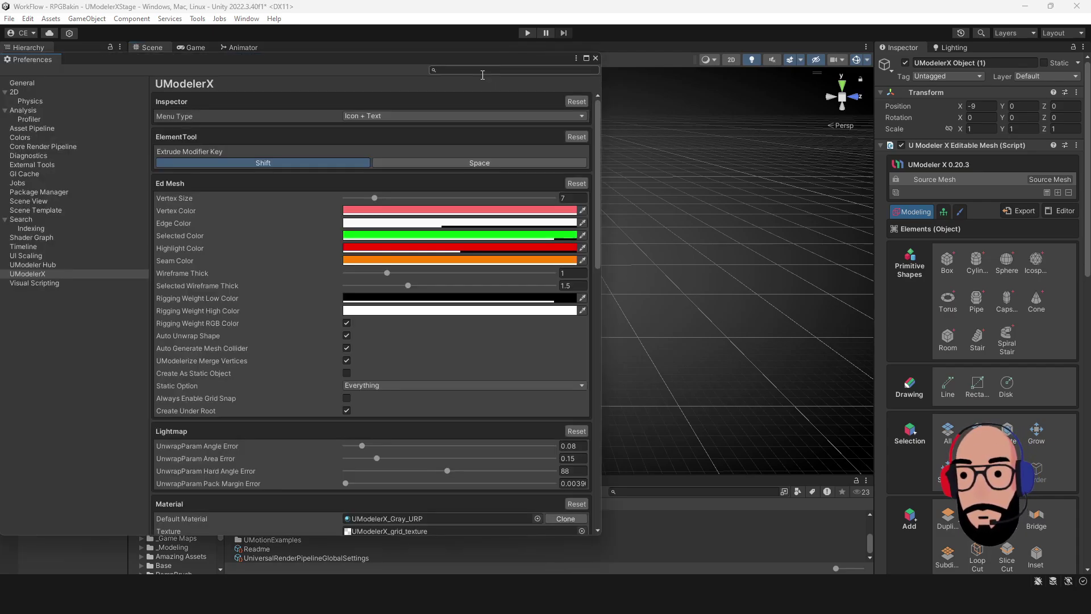
{"action": "left_click_drag", "start_coordinate": [422, 57], "coordinate": [462, 62]}
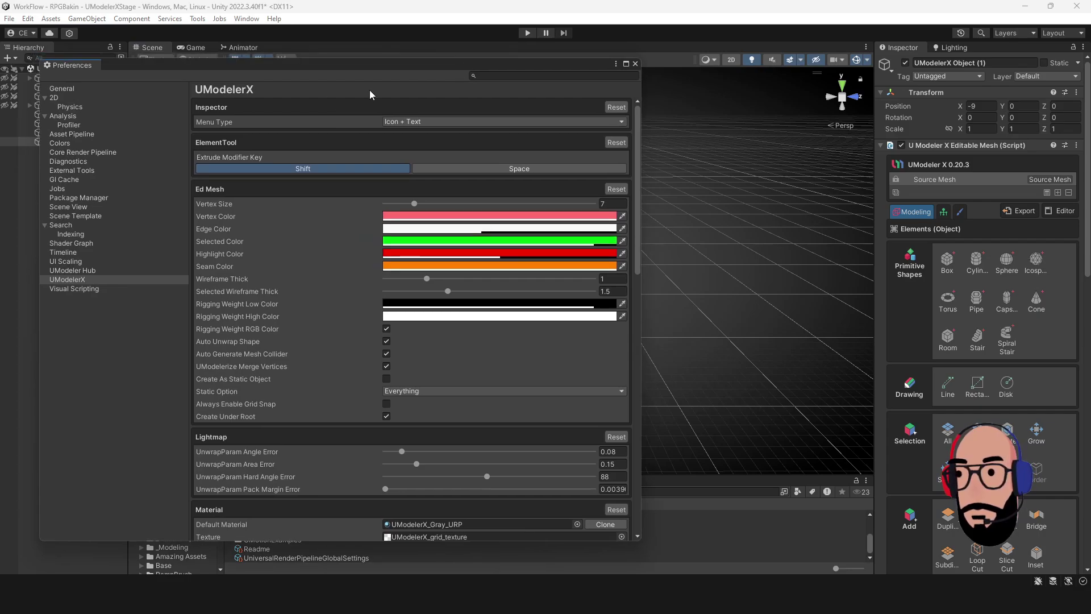
{"action": "left_click_drag", "start_coordinate": [128, 61], "coordinate": [151, 93]}
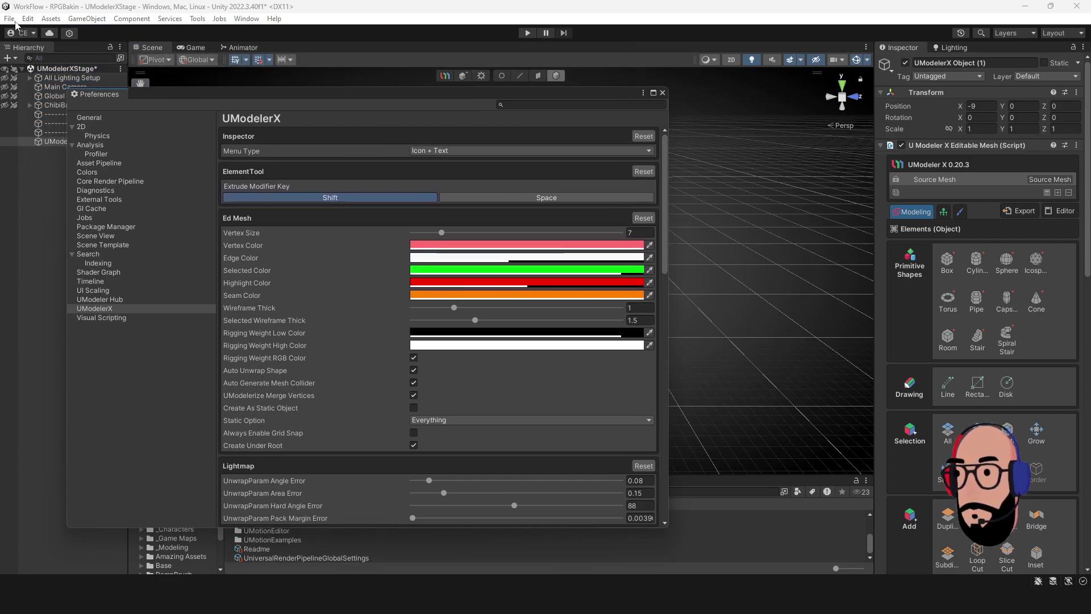
{"action": "left_click_drag", "start_coordinate": [141, 93], "coordinate": [141, 85]}
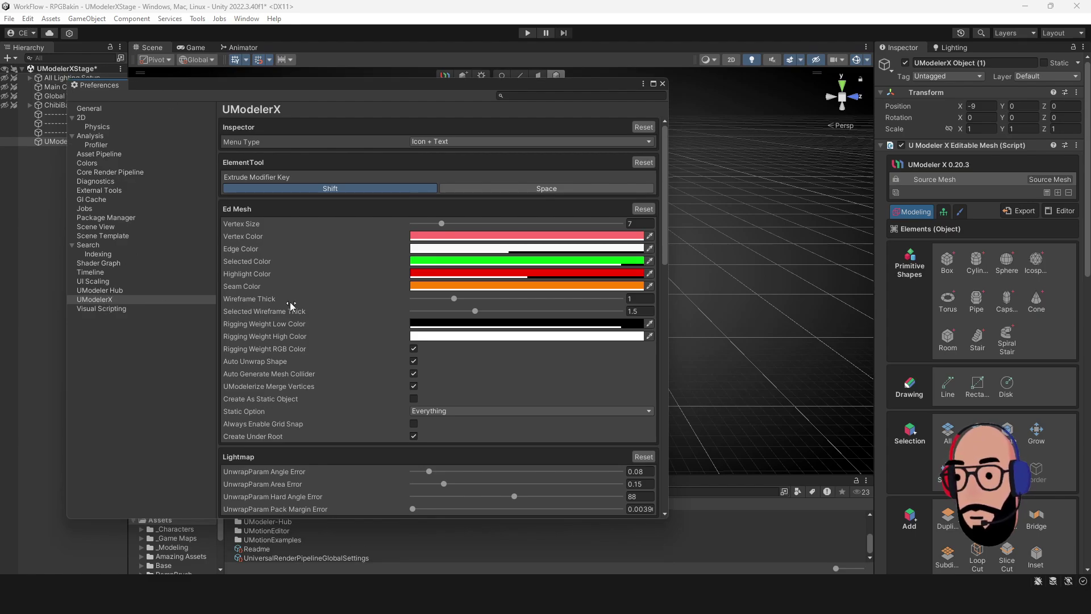
{"action": "left_click_drag", "start_coordinate": [665, 162], "coordinate": [662, 406]}
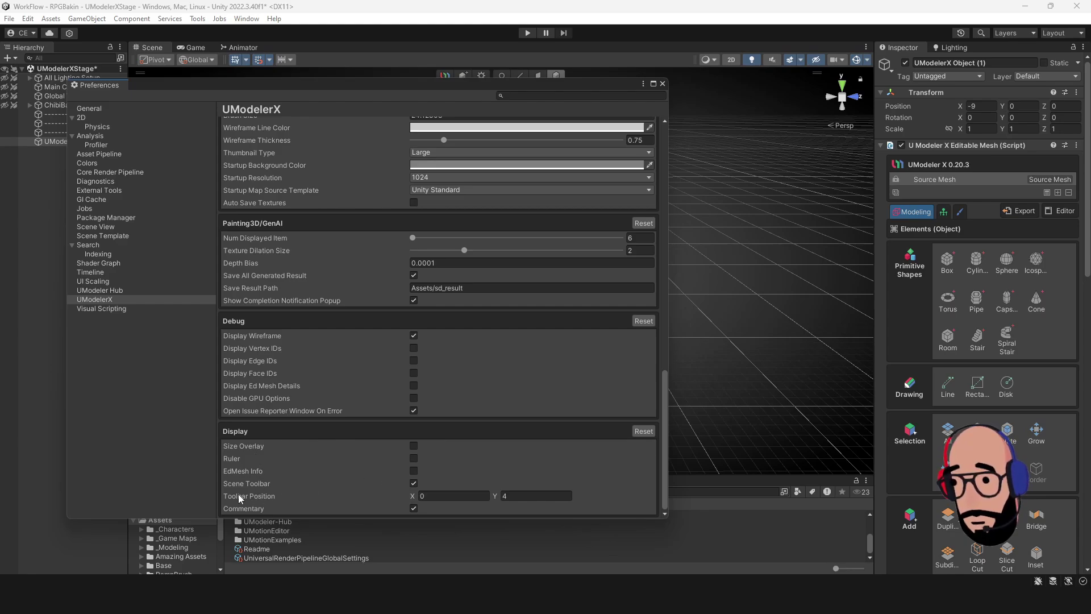
{"action": "left_click_drag", "start_coordinate": [439, 84], "coordinate": [440, 104]}
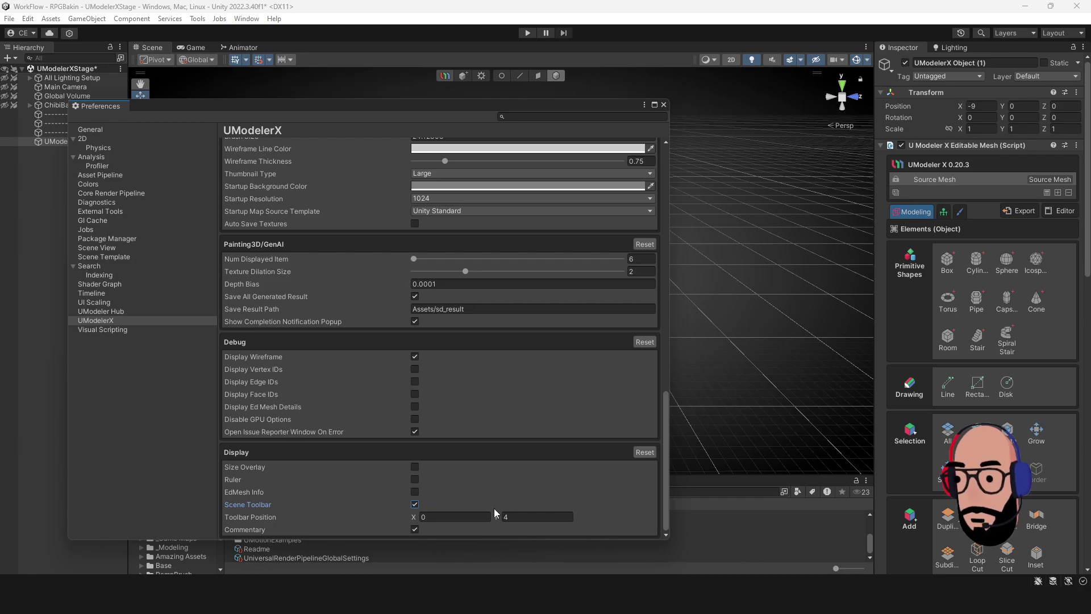
- Scroll through the mesh colour, lightmap, material, painting, debug and display preference sections
{"action": "scroll", "coordinate": [299, 453], "scroll_direction": "up", "scroll_amount": 5}
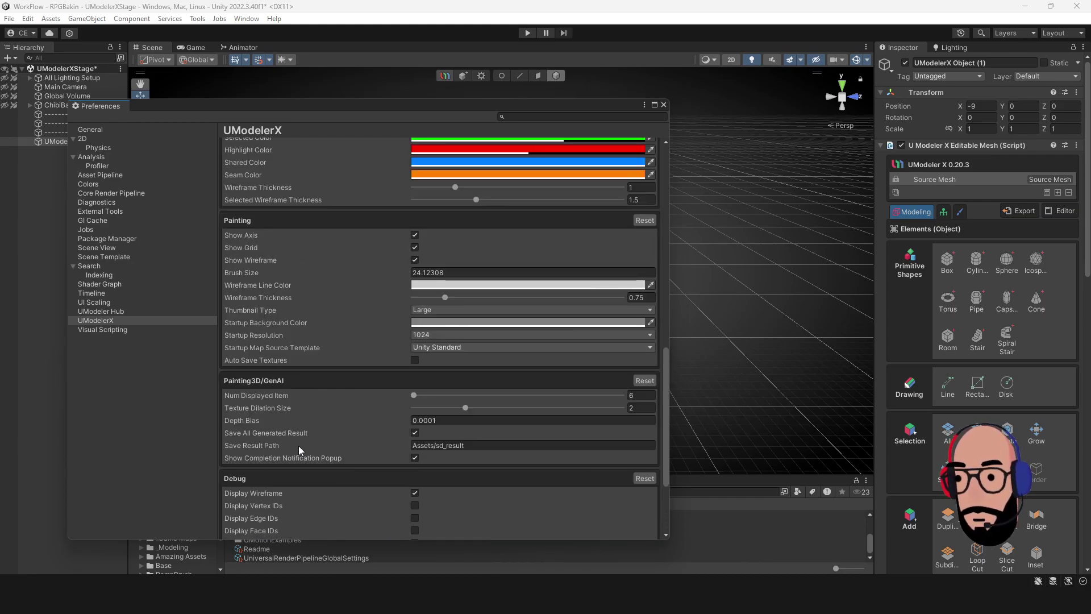
{"action": "scroll", "coordinate": [298, 445], "scroll_direction": "down", "scroll_amount": 5}
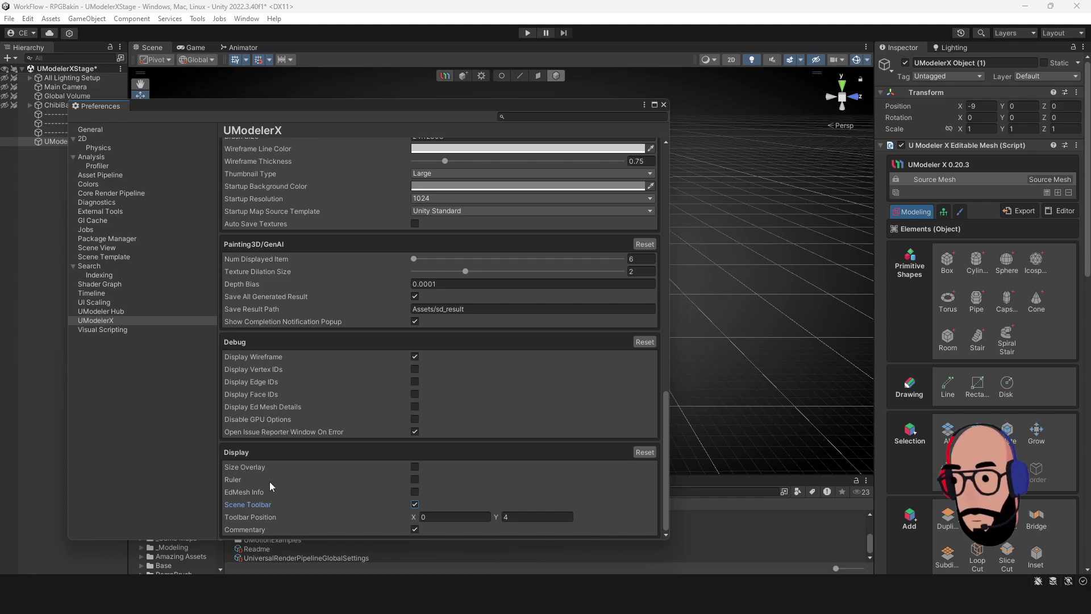
{"action": "scroll", "coordinate": [269, 482], "scroll_direction": "up", "scroll_amount": 3}
{"action": "scroll", "coordinate": [282, 317], "scroll_direction": "up", "scroll_amount": 12}
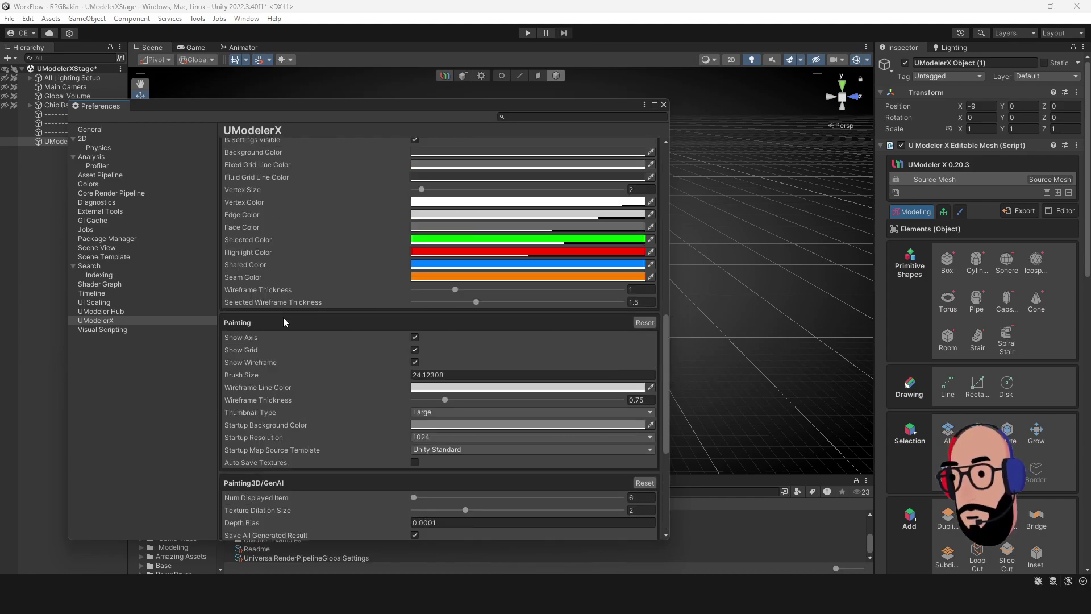
{"action": "scroll", "coordinate": [278, 325], "scroll_direction": "up", "scroll_amount": 7}
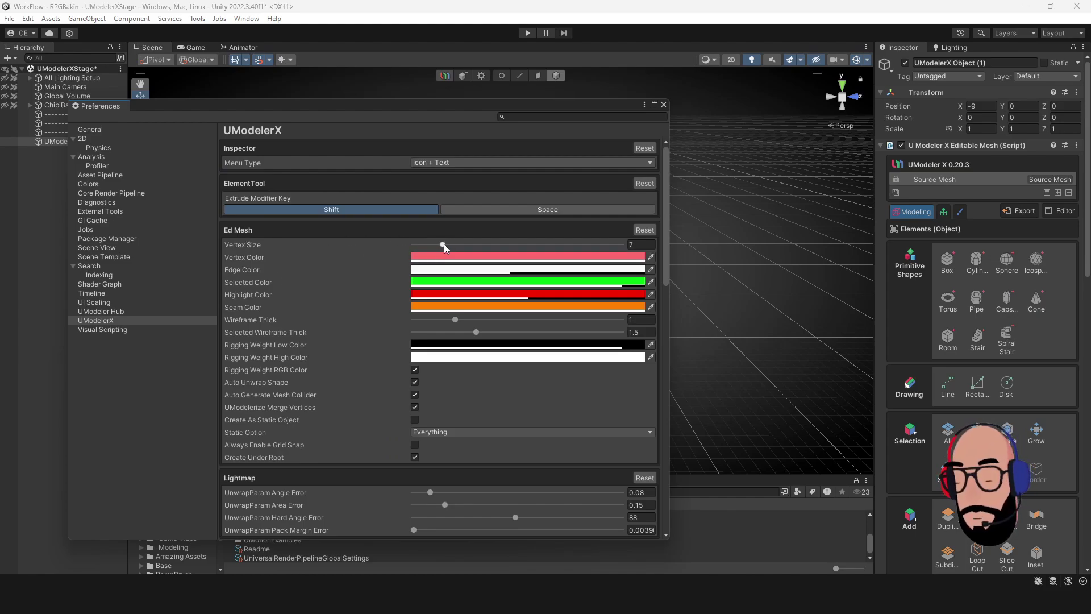
{"action": "left_click_drag", "start_coordinate": [469, 116], "coordinate": [407, 120]}
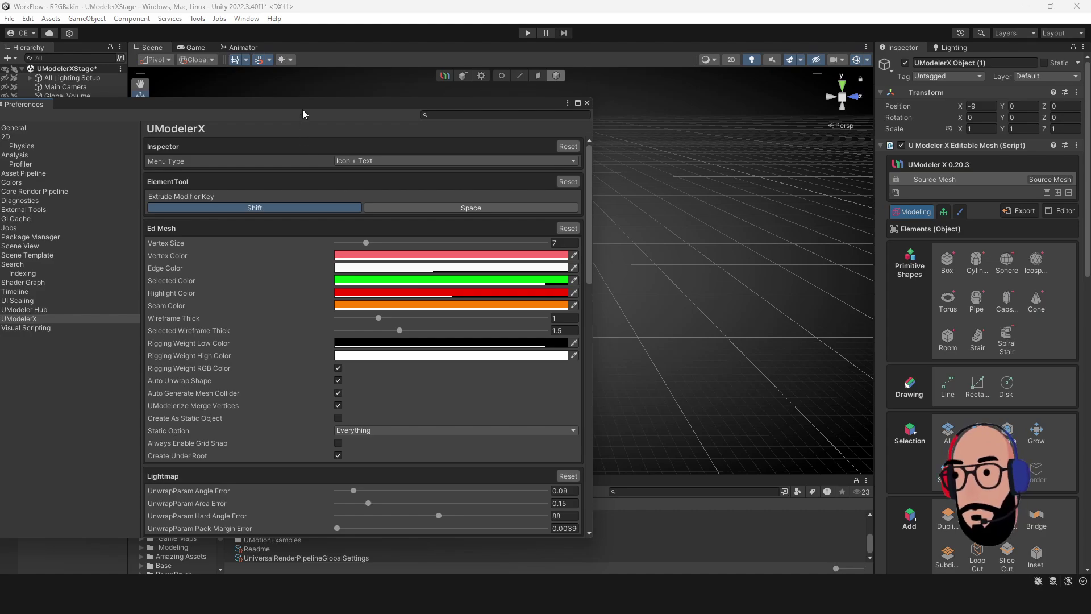
{"action": "left_click_drag", "start_coordinate": [302, 114], "coordinate": [312, 59]}
{"action": "scroll", "coordinate": [259, 310], "scroll_direction": "down", "scroll_amount": 3}
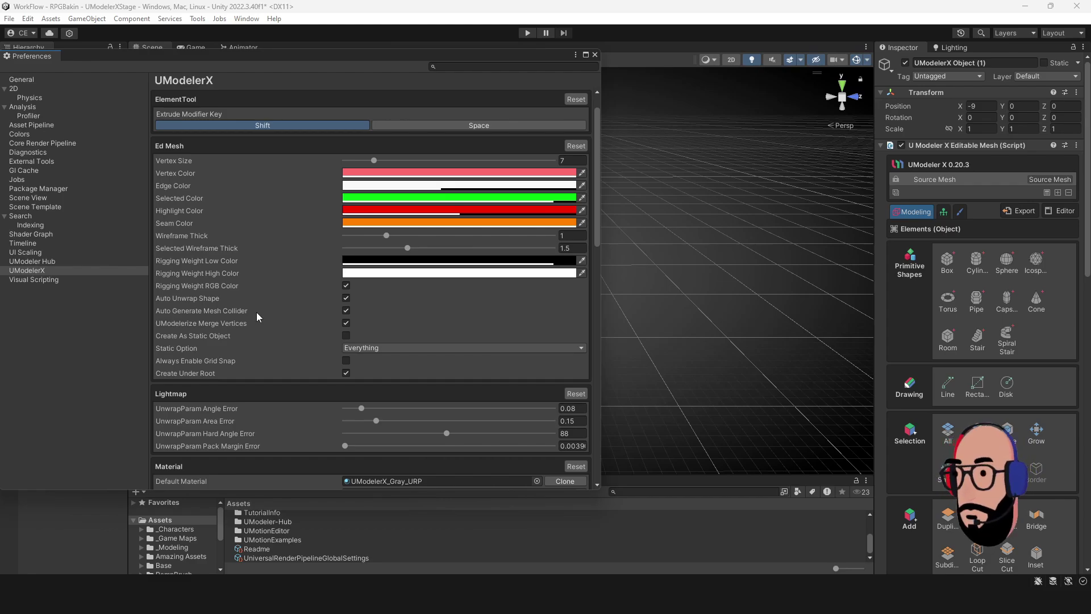
{"action": "scroll", "coordinate": [239, 373], "scroll_direction": "down", "scroll_amount": 3}
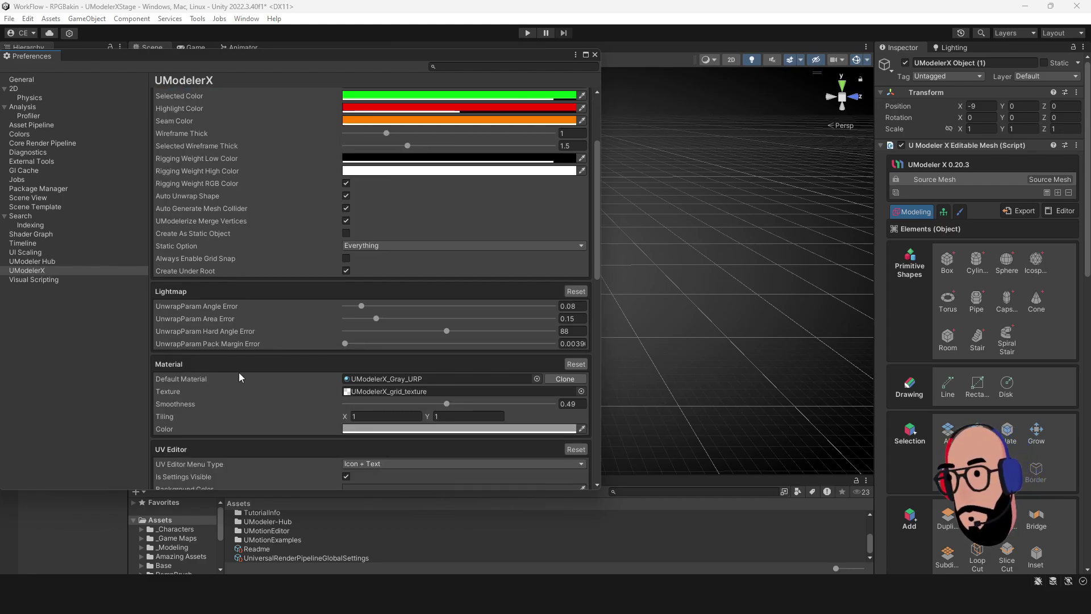
{"action": "scroll", "coordinate": [239, 369], "scroll_direction": "down", "scroll_amount": 4}
{"action": "scroll", "coordinate": [238, 370], "scroll_direction": "up", "scroll_amount": 7}
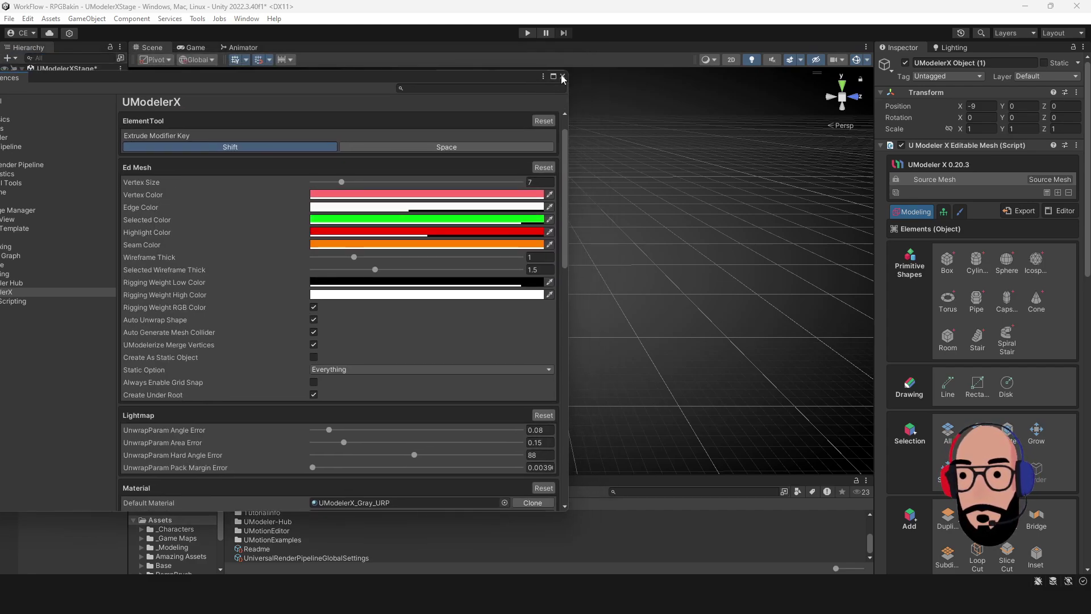
- Close Preferences, clear the selection, and reselect the cube to resume Modeling mode
{"action": "left_click", "coordinate": [594, 54]}
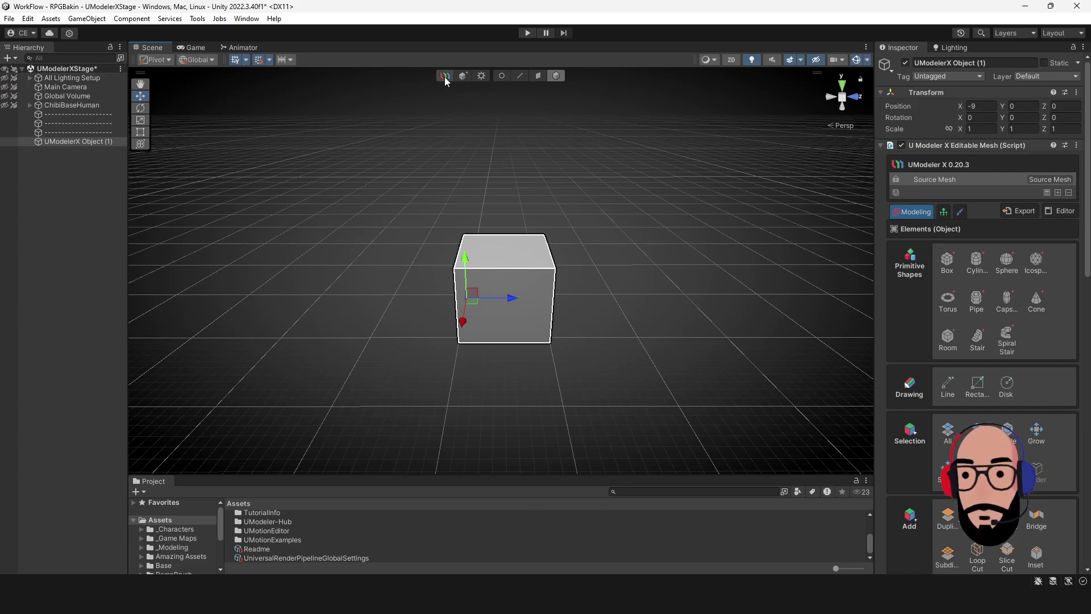
{"action": "left_click", "coordinate": [468, 158]}
{"action": "left_click", "coordinate": [499, 262]}
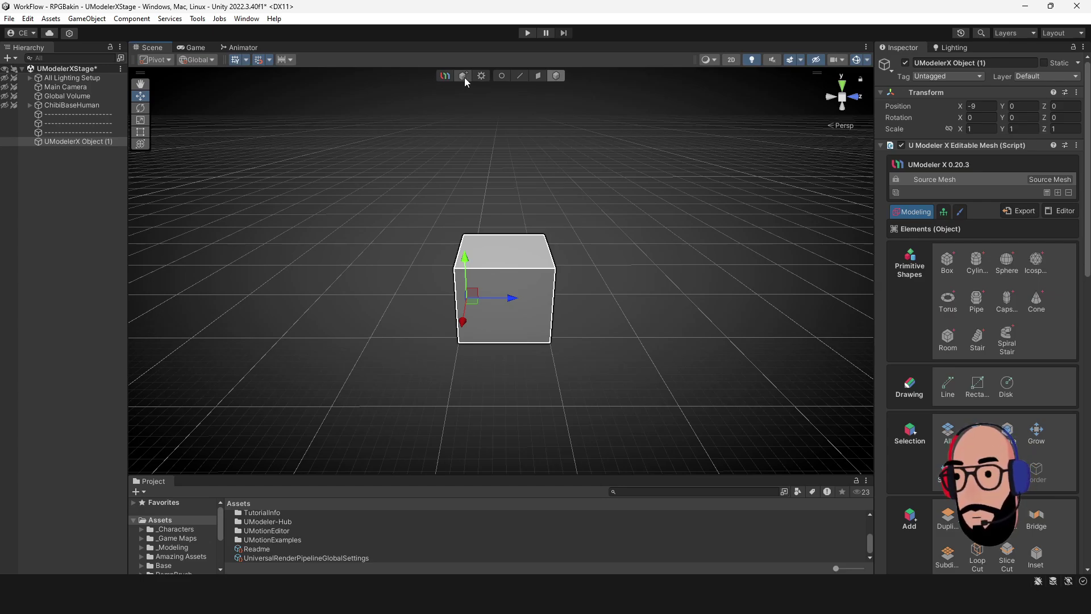
- Draw a box of height 19 beside the cube, move it left, then delete it
{"action": "left_click", "coordinate": [464, 76]}
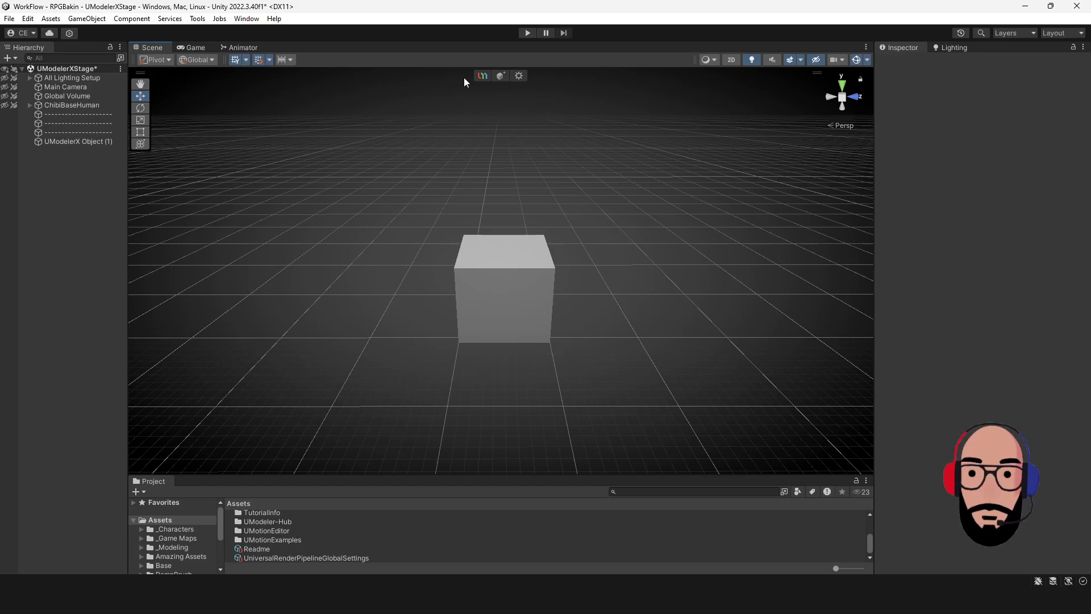
{"action": "left_click", "coordinate": [502, 76]}
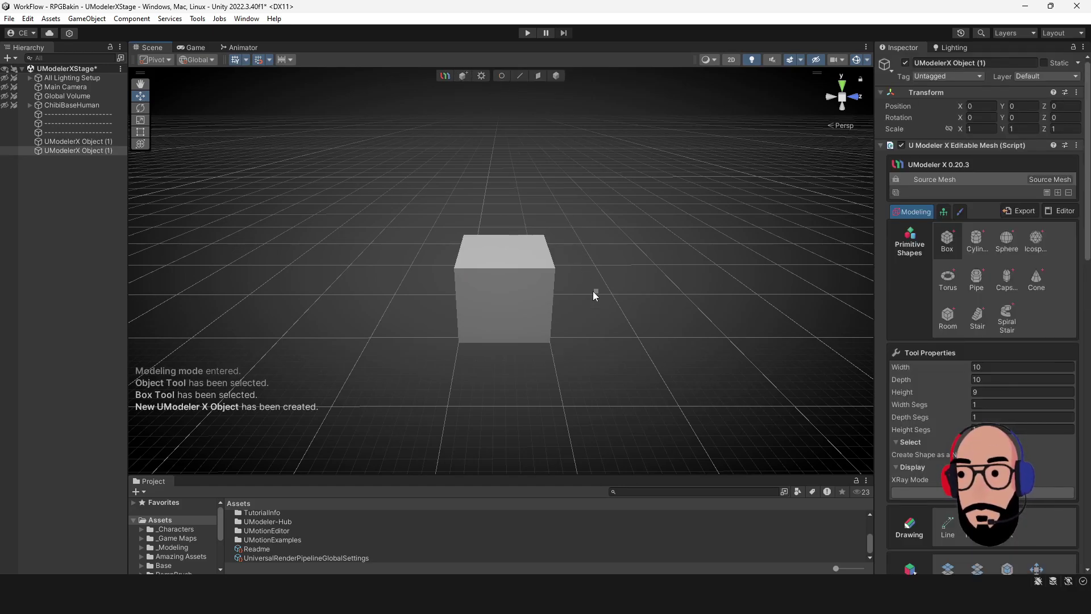
{"action": "left_click_drag", "start_coordinate": [593, 298], "coordinate": [760, 363]}
{"action": "left_click", "coordinate": [731, 168]}
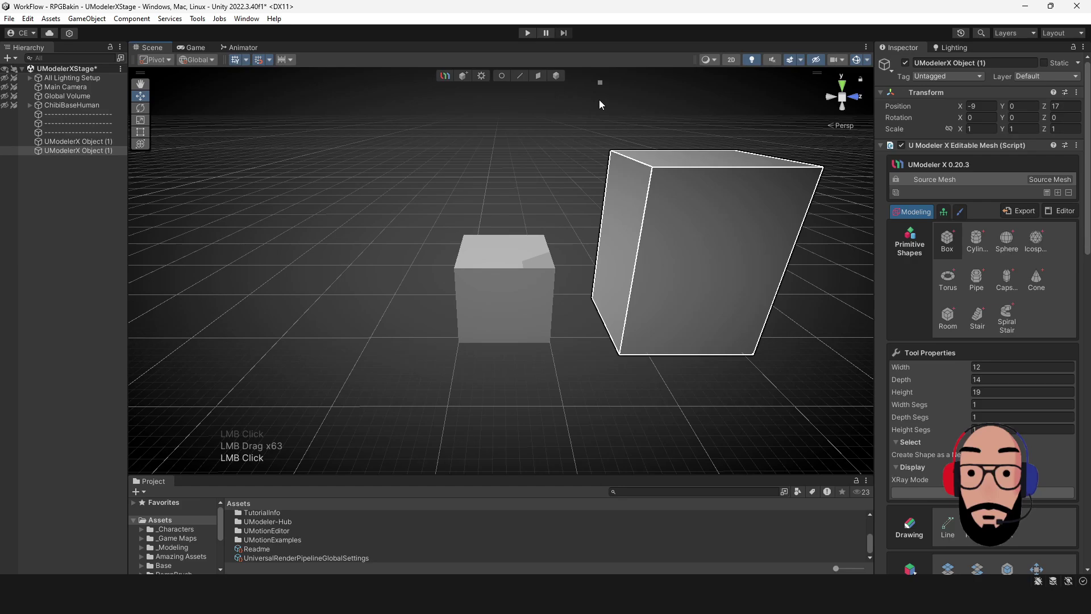
{"action": "left_click", "coordinate": [558, 76]}
{"action": "left_click_drag", "start_coordinate": [591, 300], "coordinate": [352, 294]}
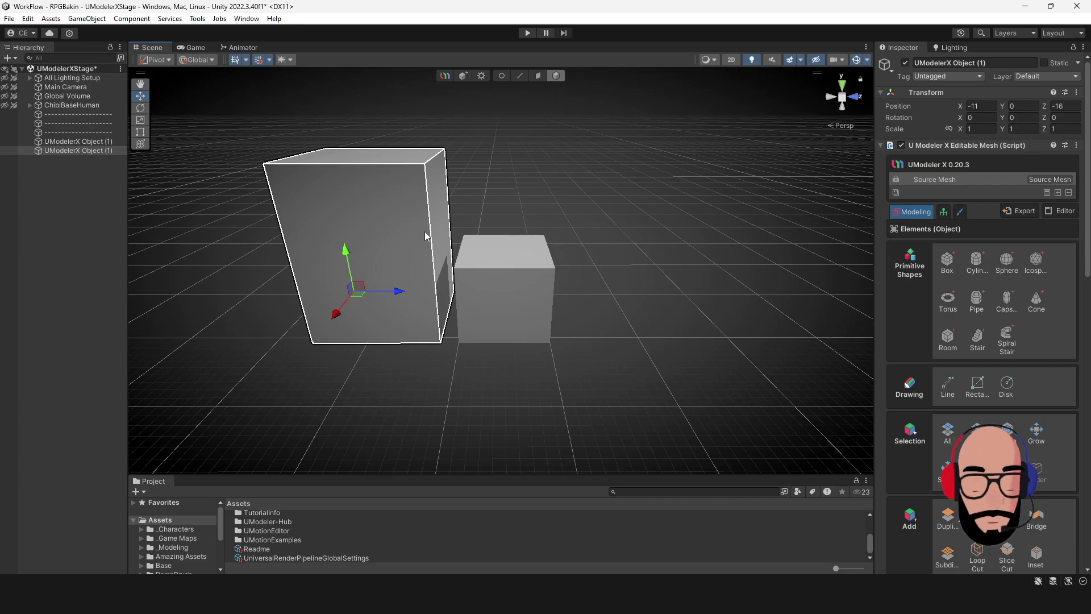
{"action": "key", "text": "Delete"}
- In Vertex mode, drag the cube's left vertices outward into a long box
{"action": "left_click", "coordinate": [506, 274]}
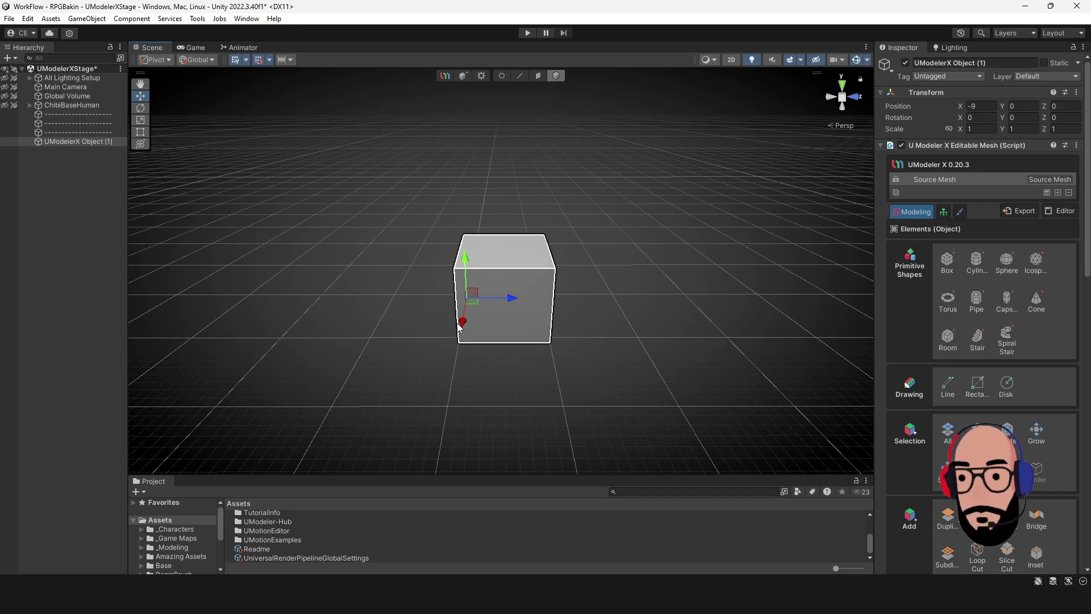
{"action": "left_click", "coordinate": [504, 76]}
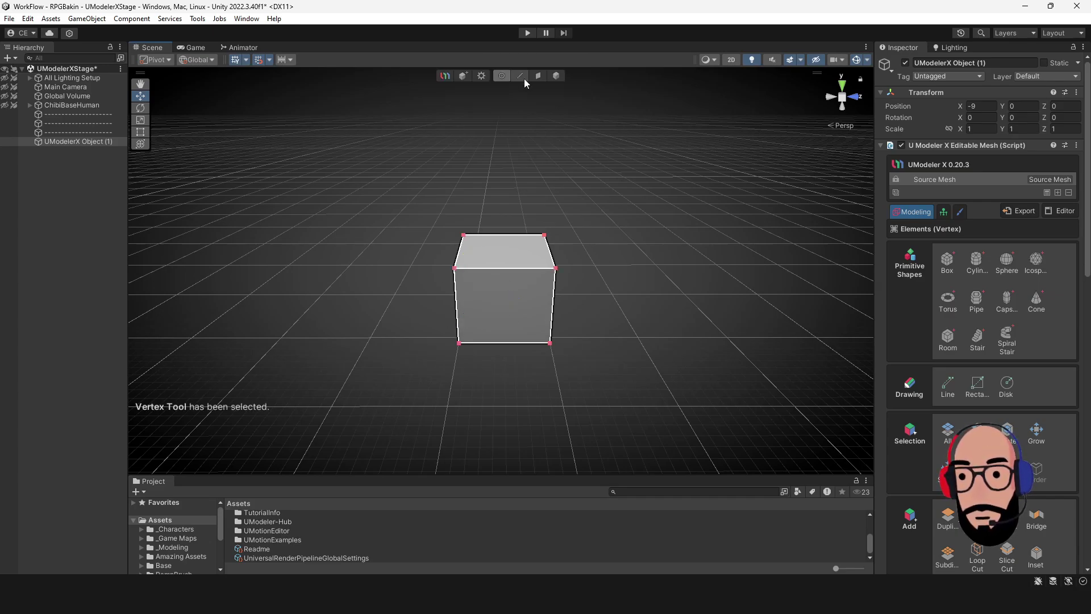
{"action": "left_click", "coordinate": [522, 77]}
{"action": "left_click", "coordinate": [538, 77]}
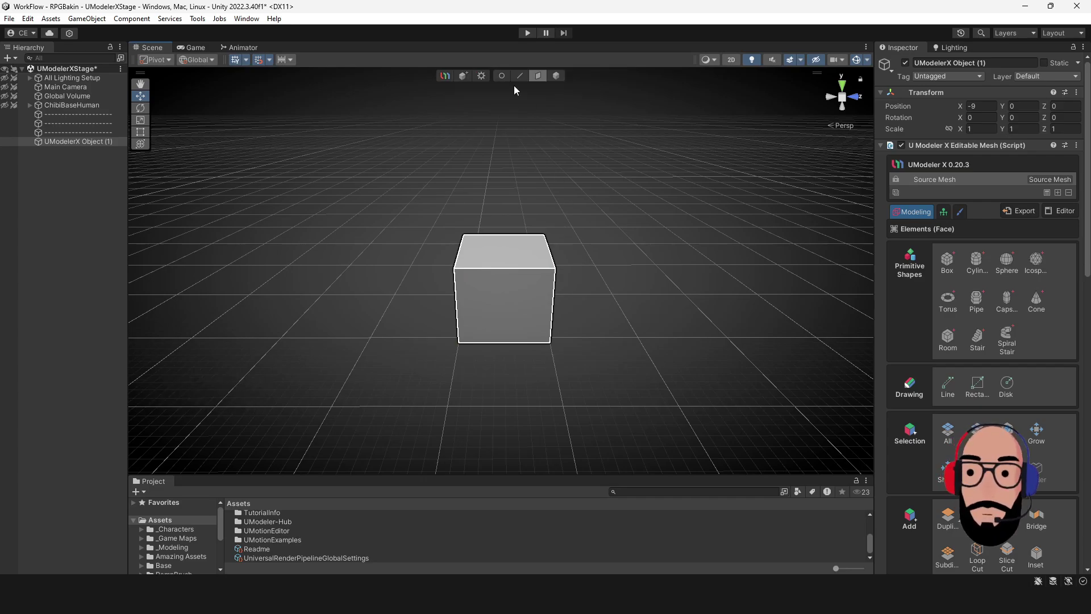
{"action": "left_click", "coordinate": [500, 77]}
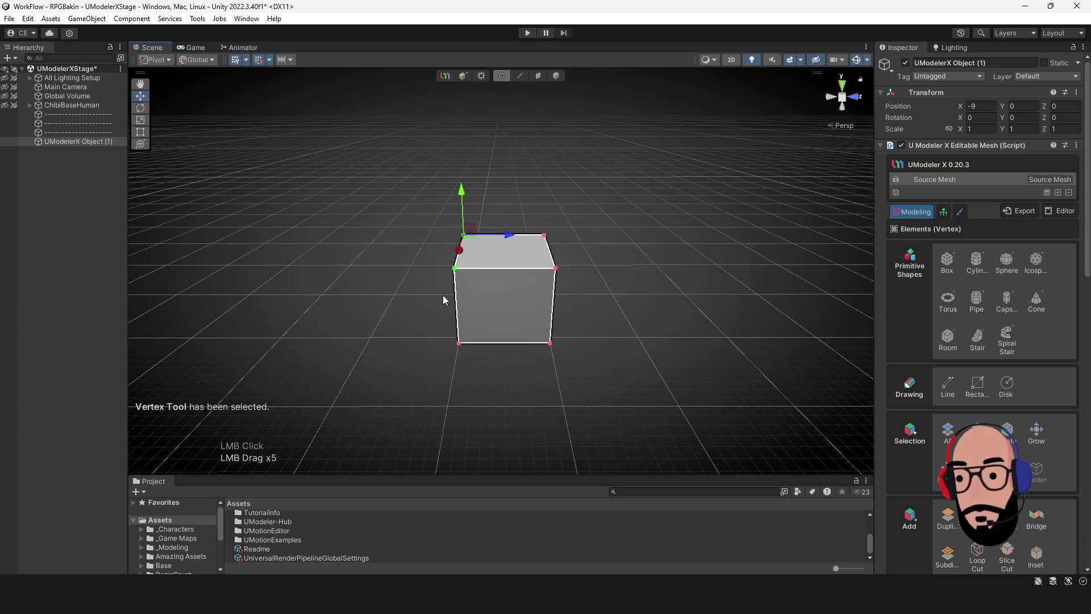
{"action": "left_click_drag", "start_coordinate": [442, 295], "coordinate": [417, 254], "text": "alt"}
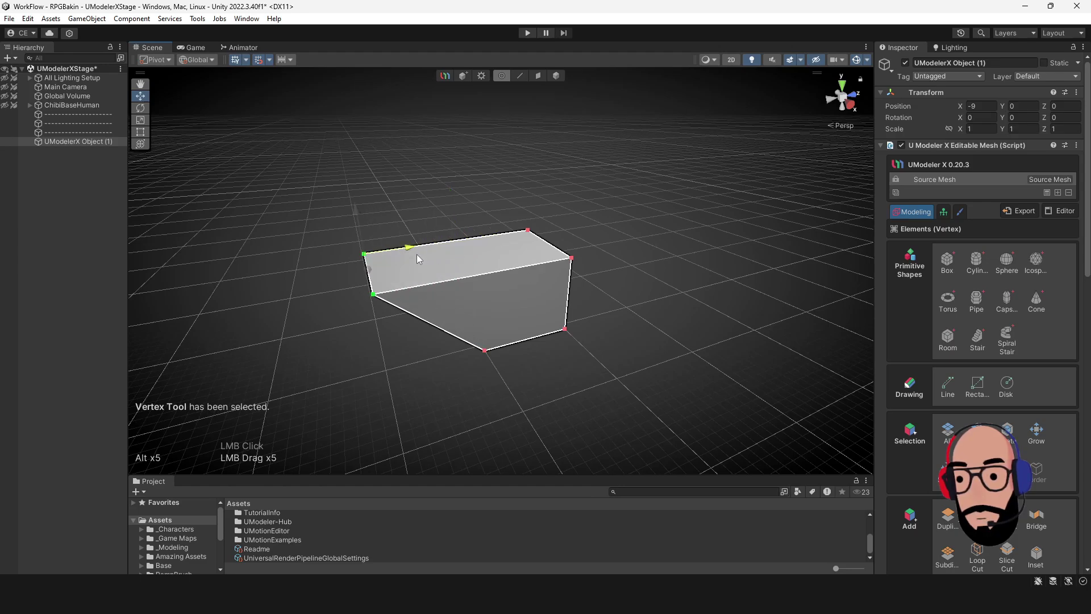
{"action": "left_click_drag", "start_coordinate": [496, 349], "coordinate": [453, 151], "text": "alt"}
- Extrude the box's top face upward along Y, then return to the Object tool
{"action": "left_click", "coordinate": [537, 75]}
{"action": "left_click", "coordinate": [457, 234]}
{"action": "left_click_drag", "start_coordinate": [704, 233], "coordinate": [594, 172], "text": "alt"}
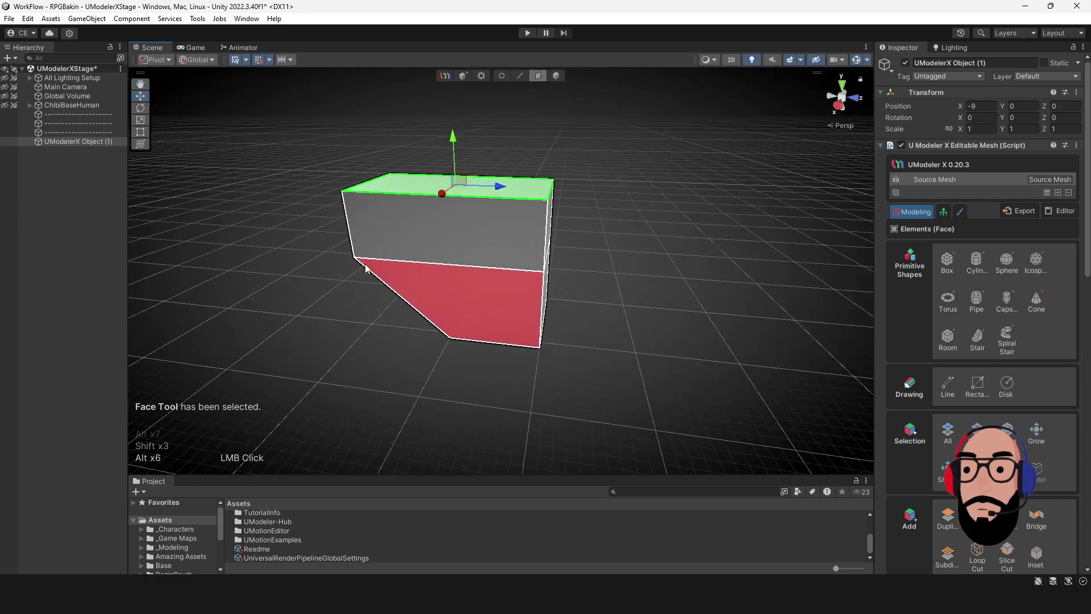
{"action": "left_click", "coordinate": [516, 79]}
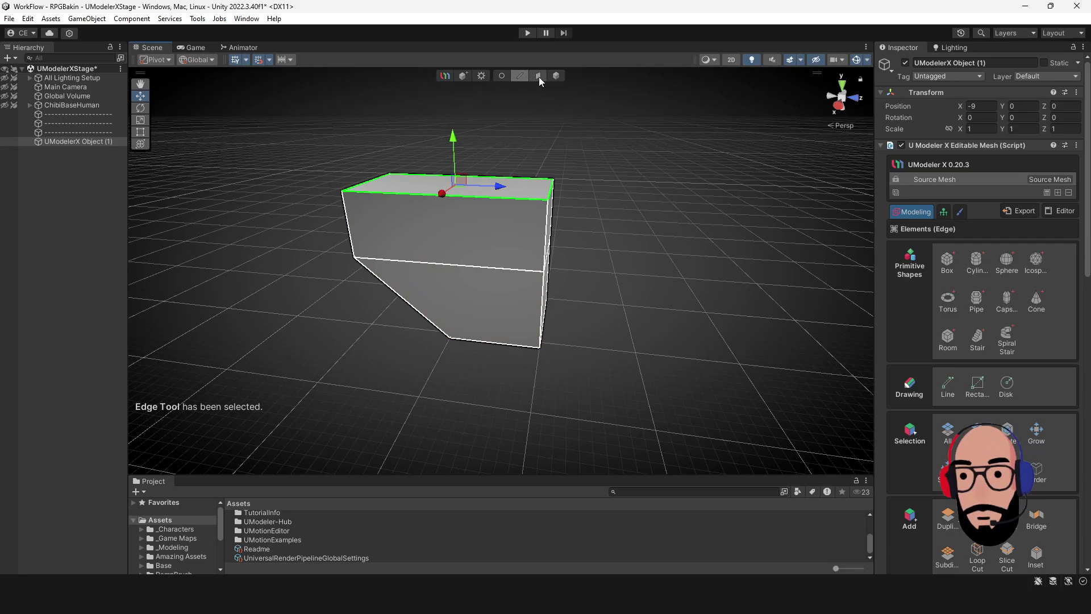
{"action": "left_click", "coordinate": [538, 76]}
{"action": "left_click", "coordinate": [555, 76]}
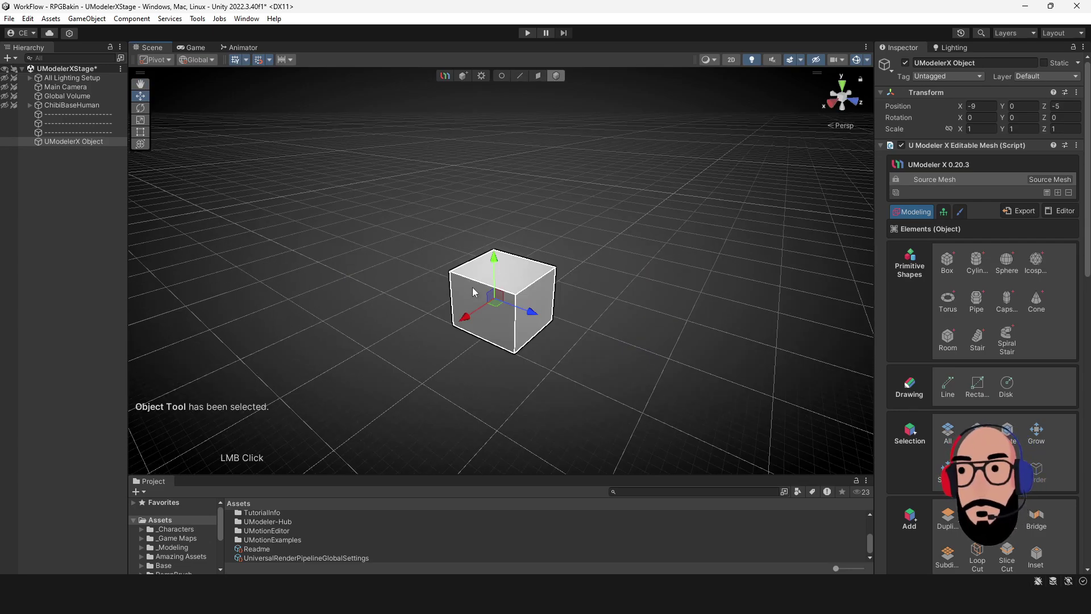
- Draw a tall second box beside the cube with the Box tool
{"action": "left_click", "coordinate": [37, 58]}
{"action": "left_click", "coordinate": [129, 180]}
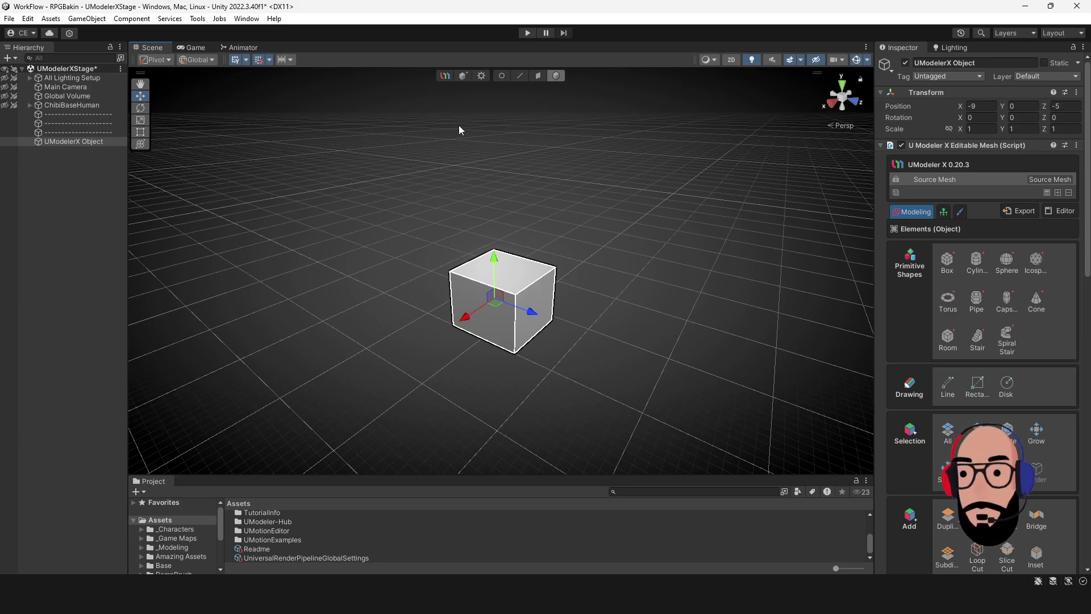
{"action": "left_click", "coordinate": [463, 76]}
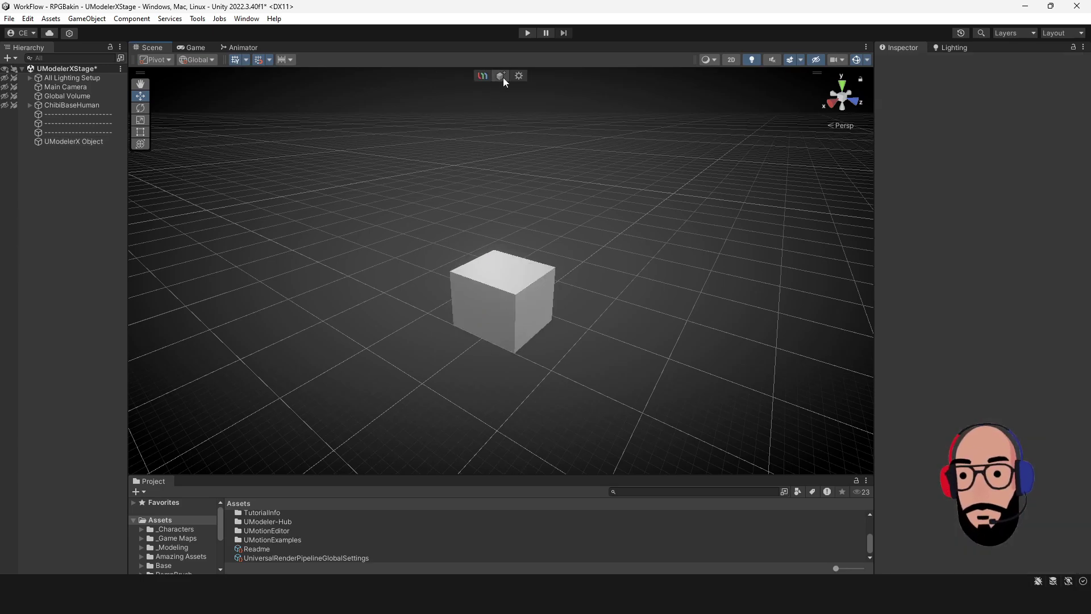
{"action": "left_click_drag", "start_coordinate": [376, 276], "coordinate": [401, 348]}
{"action": "left_click", "coordinate": [401, 241]}
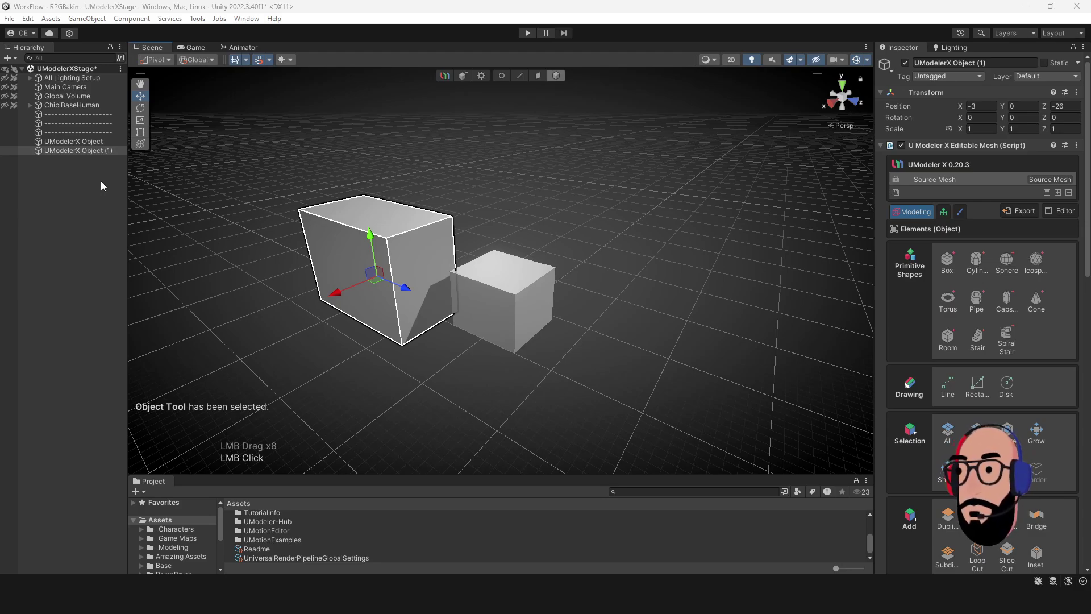
- Select the extra box on the left and delete it
{"action": "left_click", "coordinate": [78, 150]}
{"action": "left_click", "coordinate": [411, 207]}
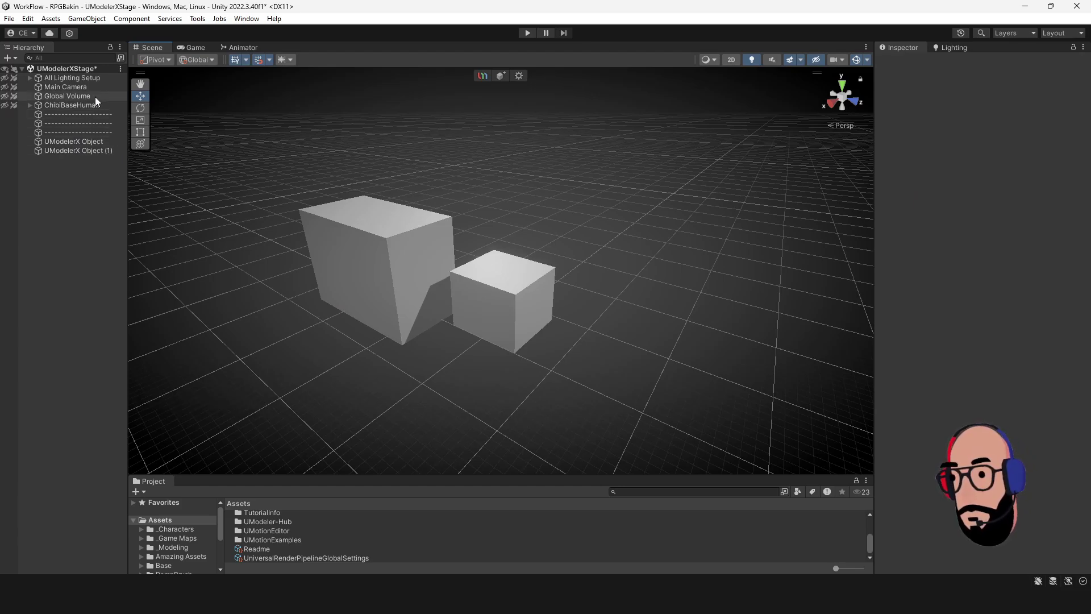
{"action": "left_click", "coordinate": [371, 233]}
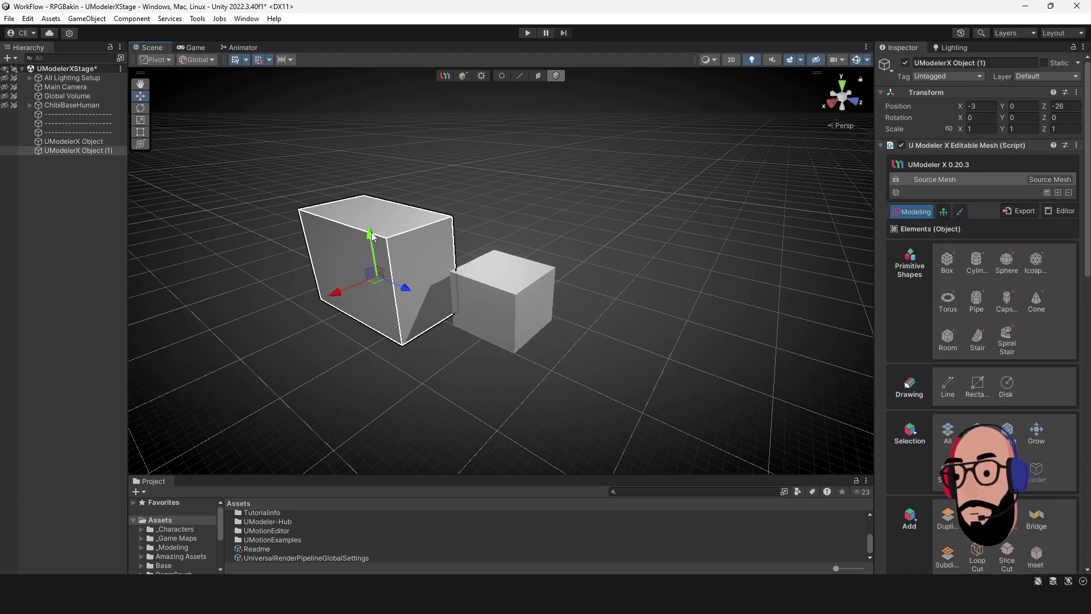
{"action": "key", "text": "Delete"}
{"action": "left_click", "coordinate": [510, 289]}
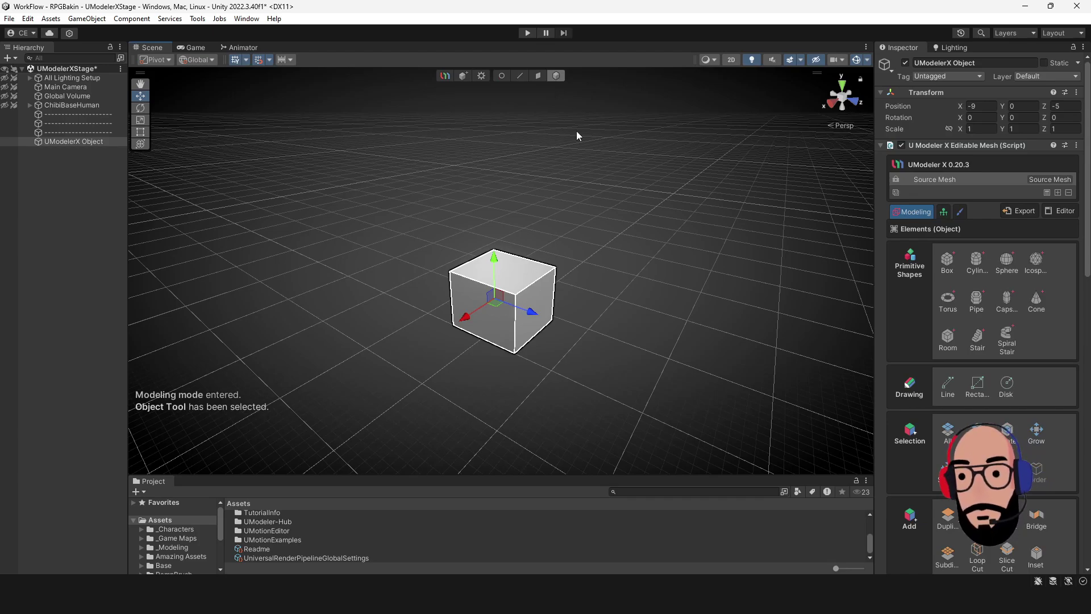
{"action": "scroll", "coordinate": [1017, 259], "scroll_direction": "down", "scroll_amount": 3}
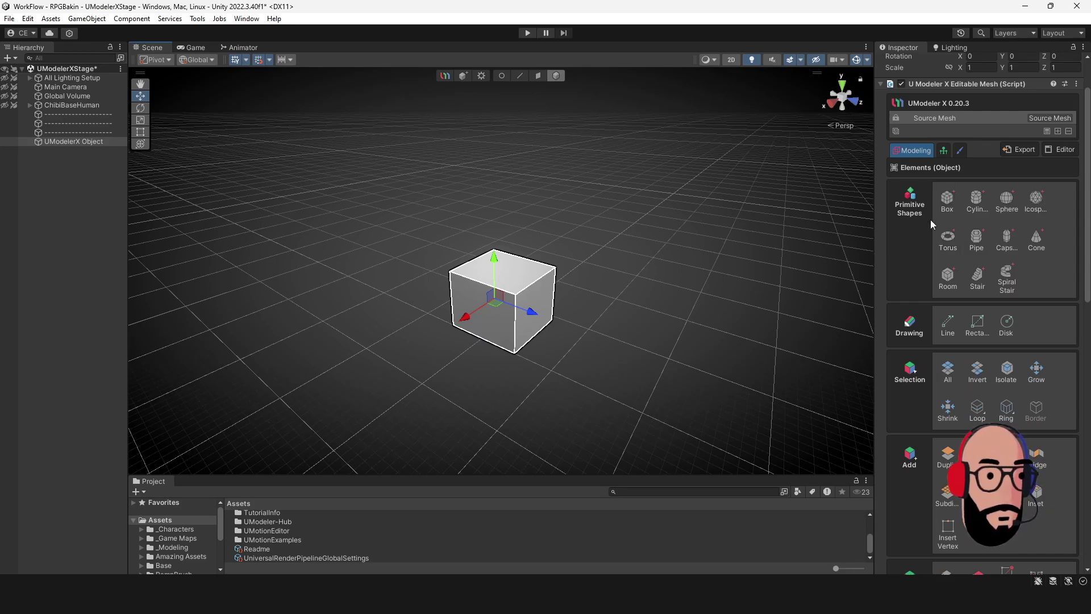
{"action": "scroll", "coordinate": [929, 210], "scroll_direction": "up", "scroll_amount": 3}
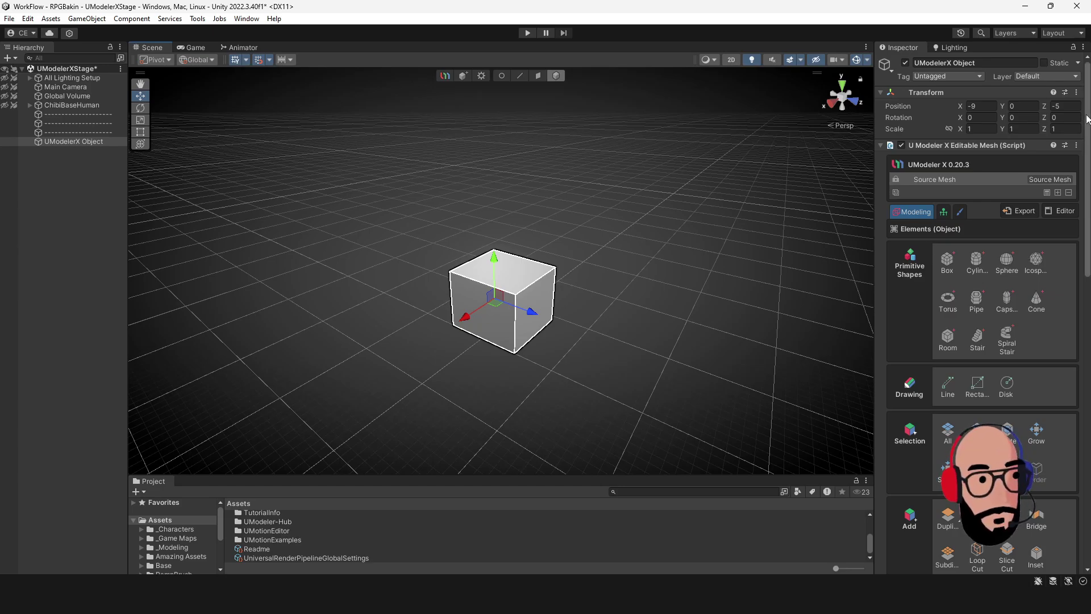
{"action": "mouse_move", "coordinate": [1087, 117]}
{"action": "left_mouse_down"}
{"action": "mouse_move", "coordinate": [1083, 329]}
{"action": "mouse_move", "coordinate": [1083, 268]}
{"action": "left_mouse_up"}
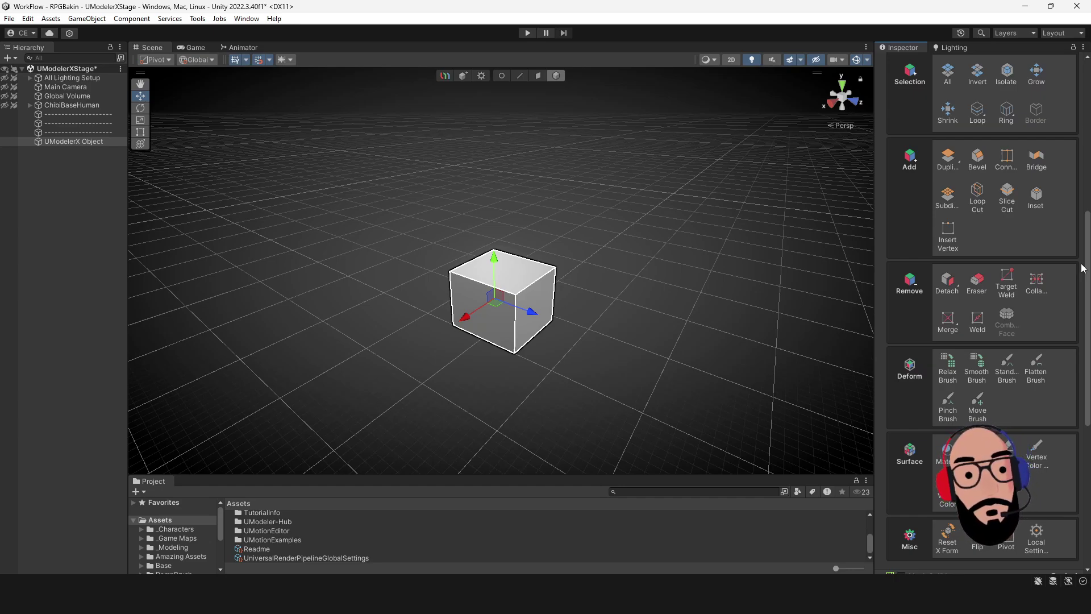
{"action": "left_click_drag", "start_coordinate": [1085, 277], "coordinate": [1085, 205]}
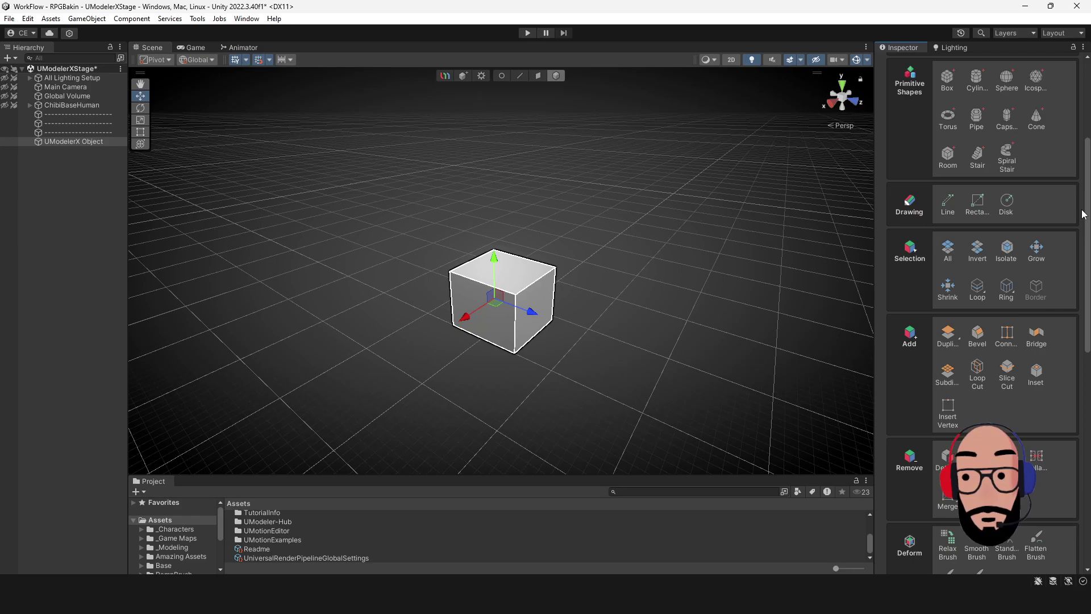
{"action": "left_click_drag", "start_coordinate": [1086, 239], "coordinate": [1081, 157]}
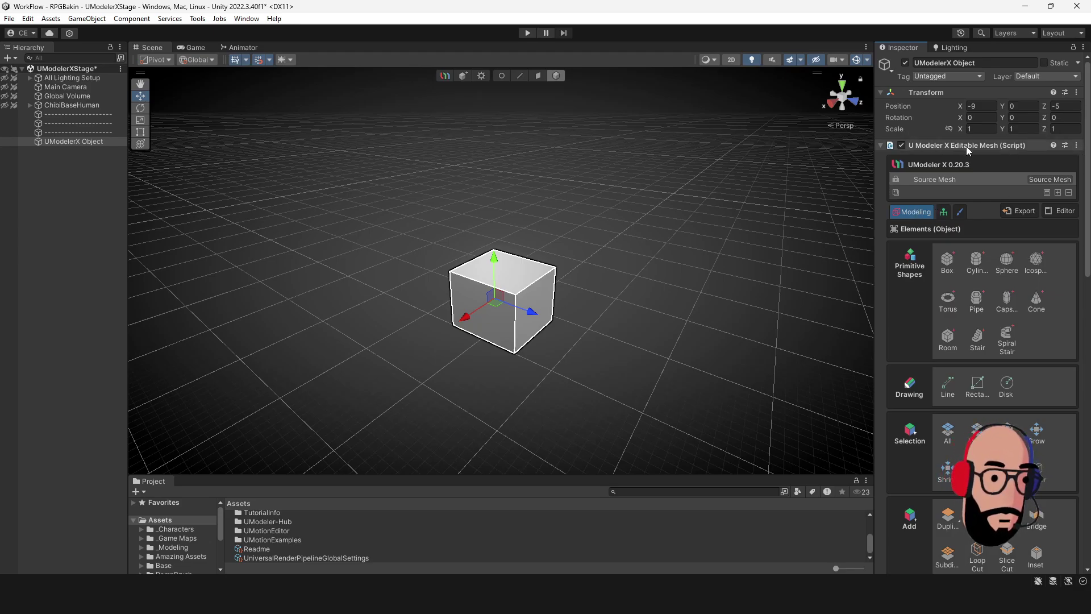
{"action": "left_click", "coordinate": [427, 215]}
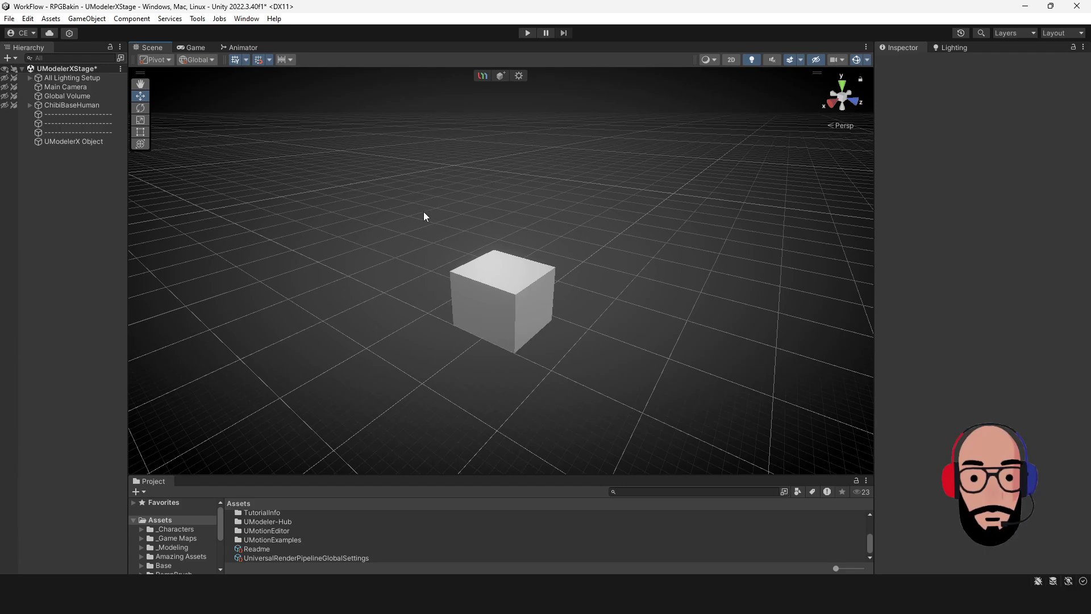
{"action": "left_click_drag", "start_coordinate": [424, 212], "coordinate": [597, 402]}
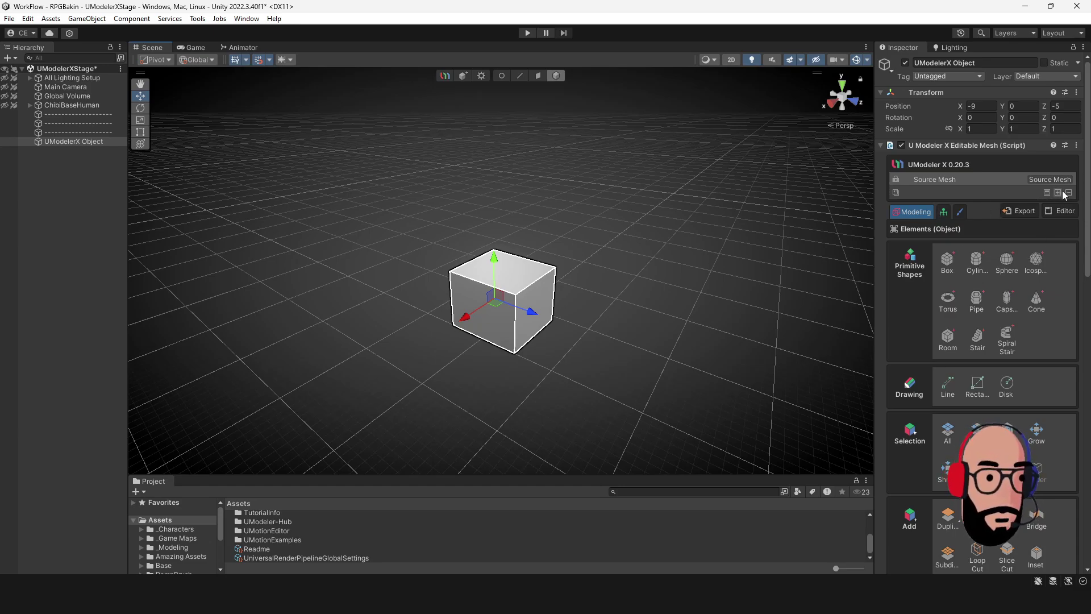
{"action": "left_click", "coordinate": [1059, 193]}
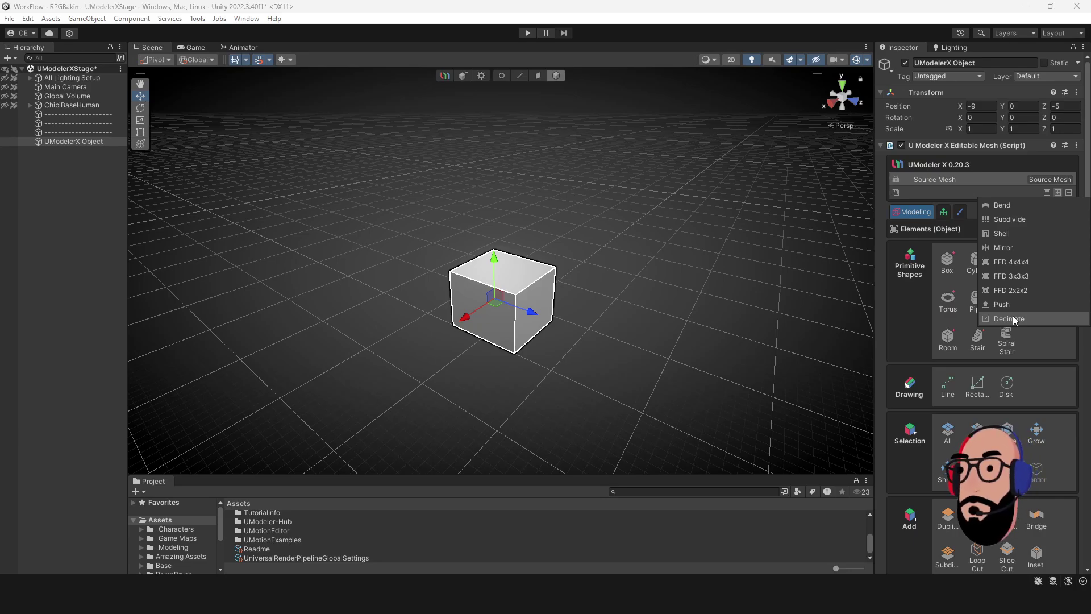
{"action": "left_click", "coordinate": [972, 194]}
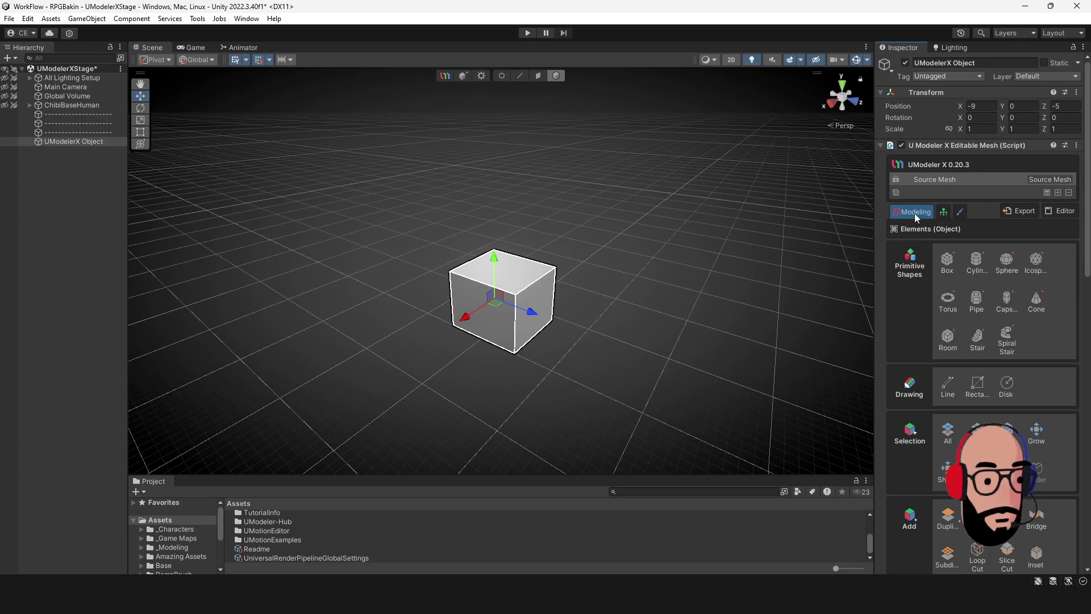
{"action": "left_click", "coordinate": [944, 212]}
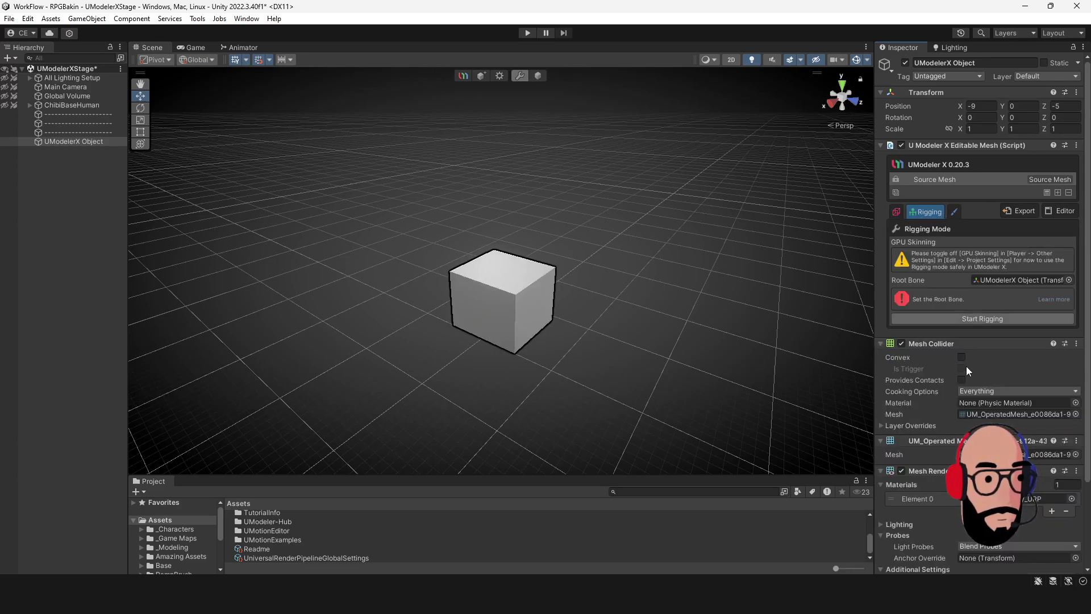
{"action": "left_click", "coordinate": [955, 211]}
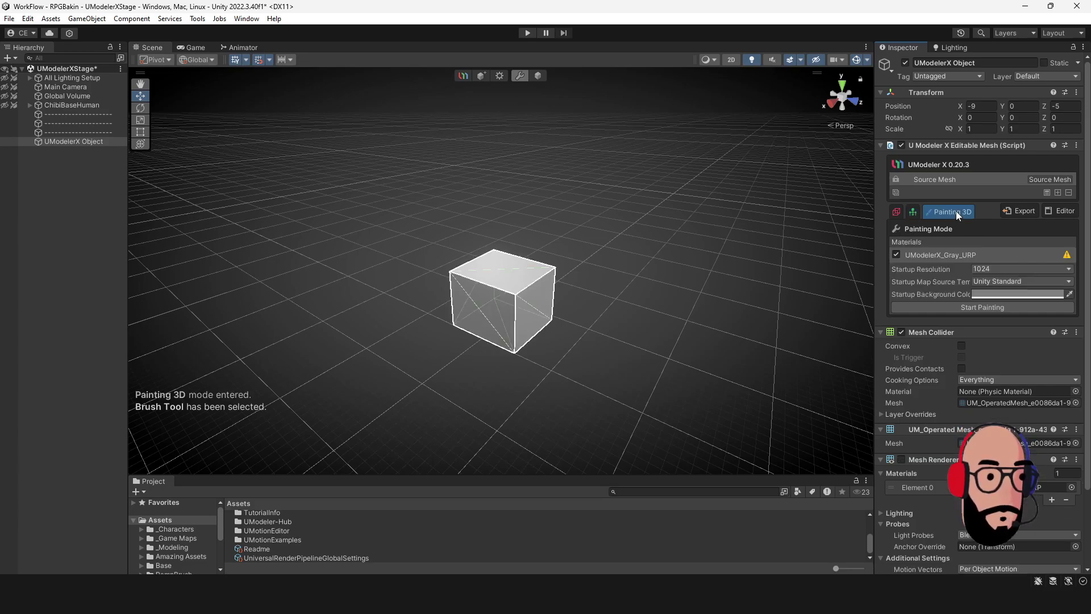
{"action": "left_click", "coordinate": [896, 211]}
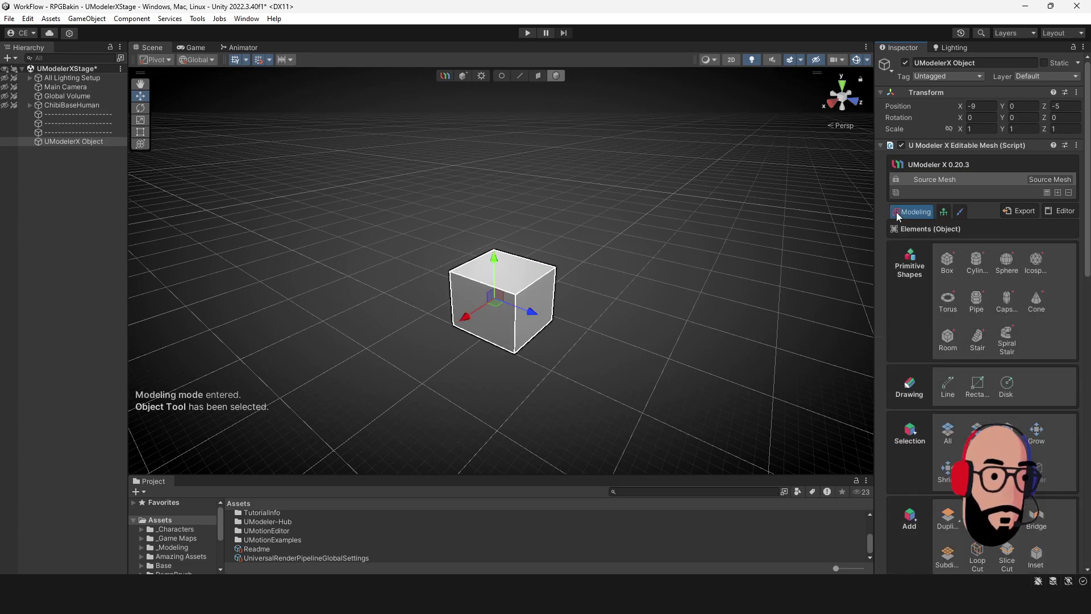
{"action": "left_click", "coordinate": [1021, 214]}
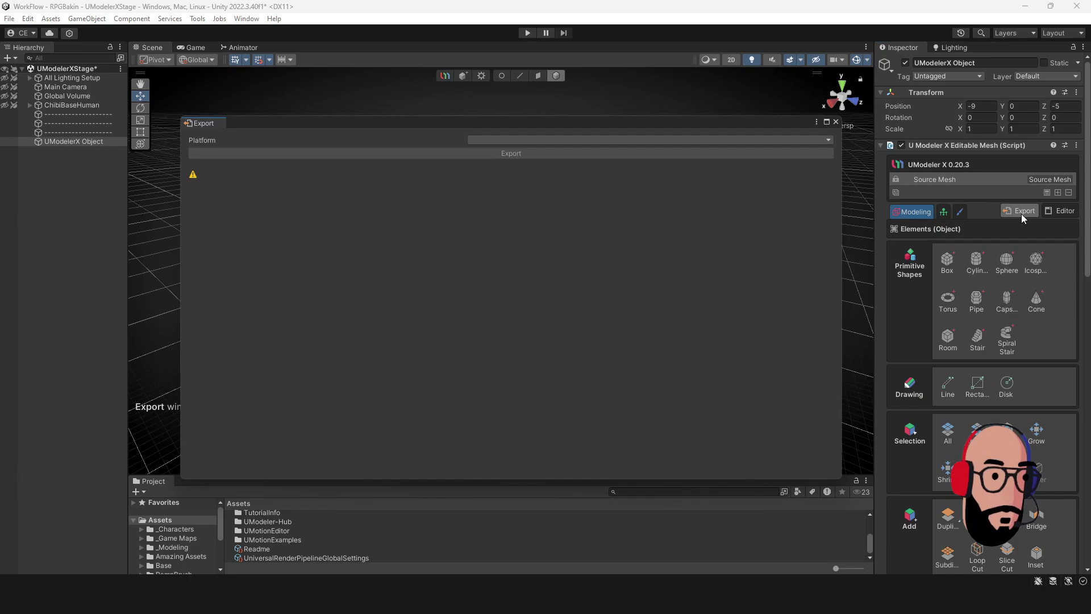
{"action": "left_click", "coordinate": [674, 139]}
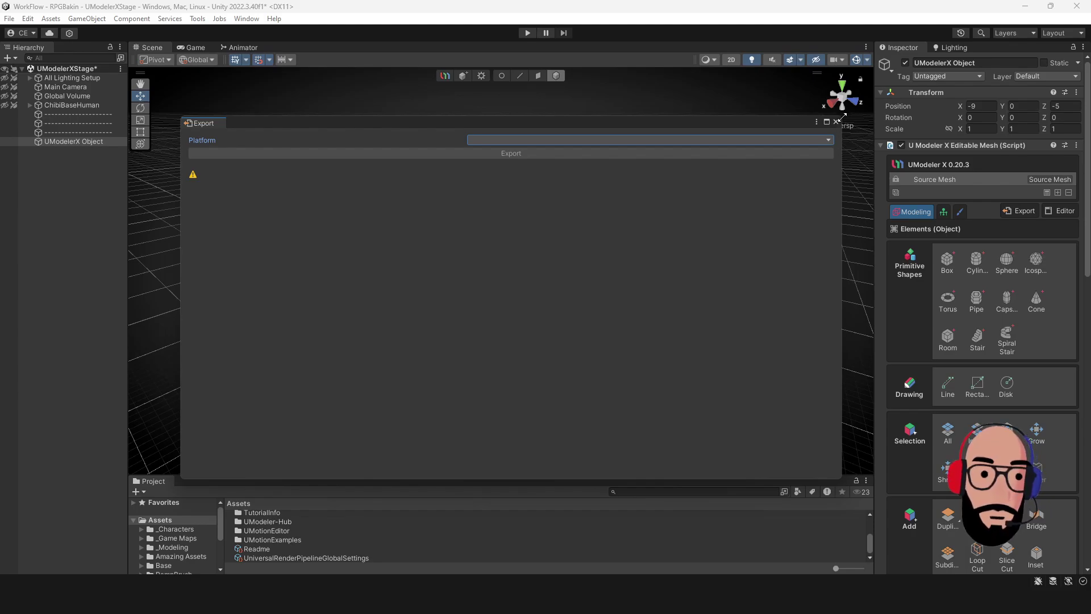
{"action": "left_click_drag", "start_coordinate": [840, 119], "coordinate": [462, 202]}
{"action": "left_click_drag", "start_coordinate": [391, 208], "coordinate": [629, 189]}
{"action": "left_click", "coordinate": [693, 187]}
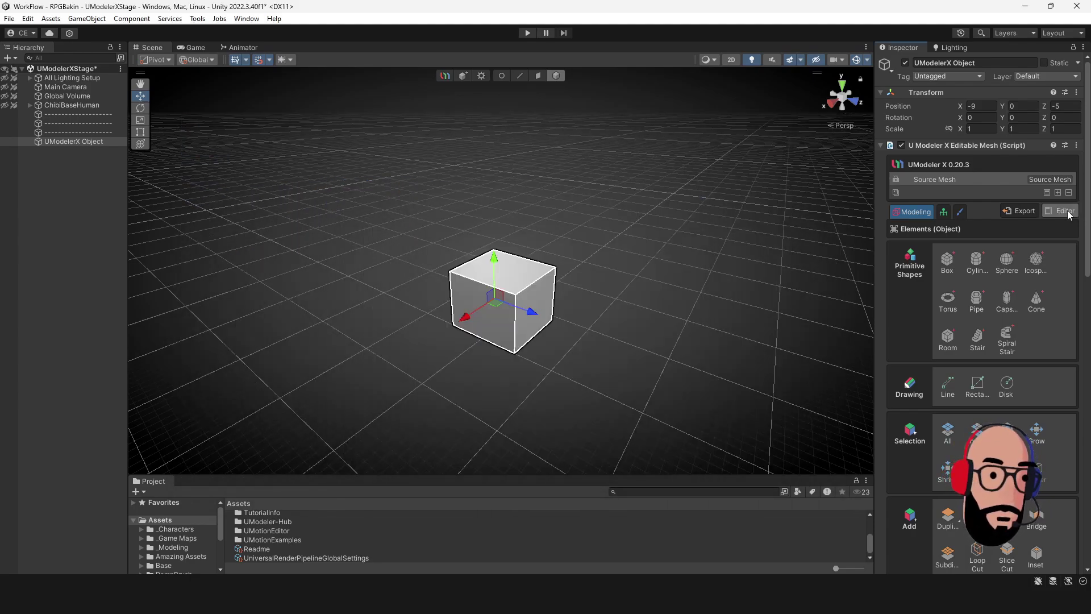
- View the cube's unwrapped layout in an enlarged UV Editor window, then close it
{"action": "left_click", "coordinate": [1064, 210]}
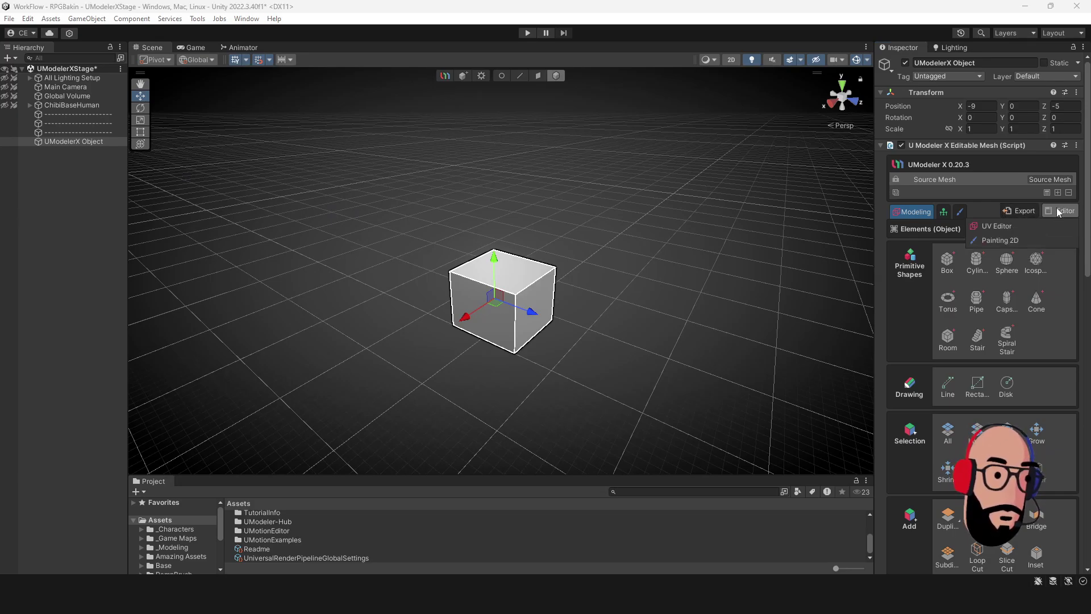
{"action": "left_click", "coordinate": [1012, 227]}
{"action": "left_click_drag", "start_coordinate": [587, 191], "coordinate": [339, 133]}
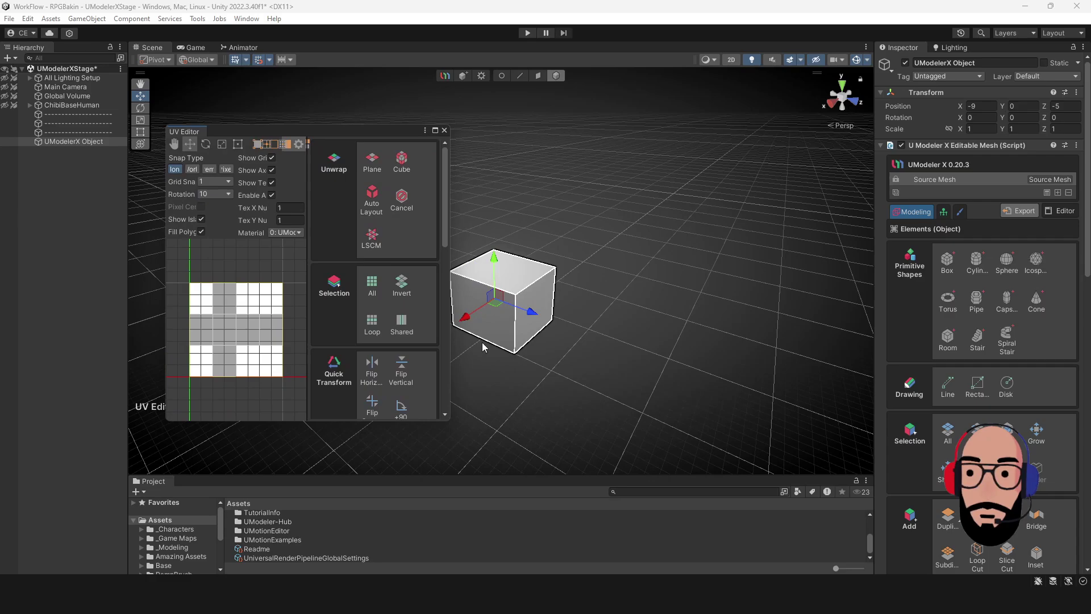
{"action": "left_click_drag", "start_coordinate": [446, 421], "coordinate": [690, 544]}
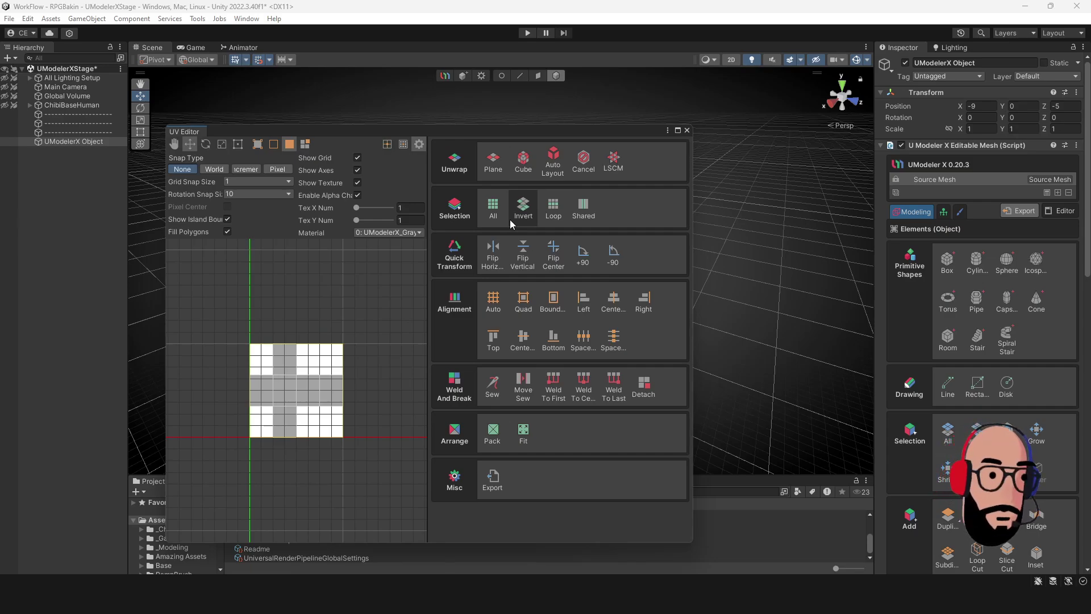
{"action": "left_click", "coordinate": [686, 130]}
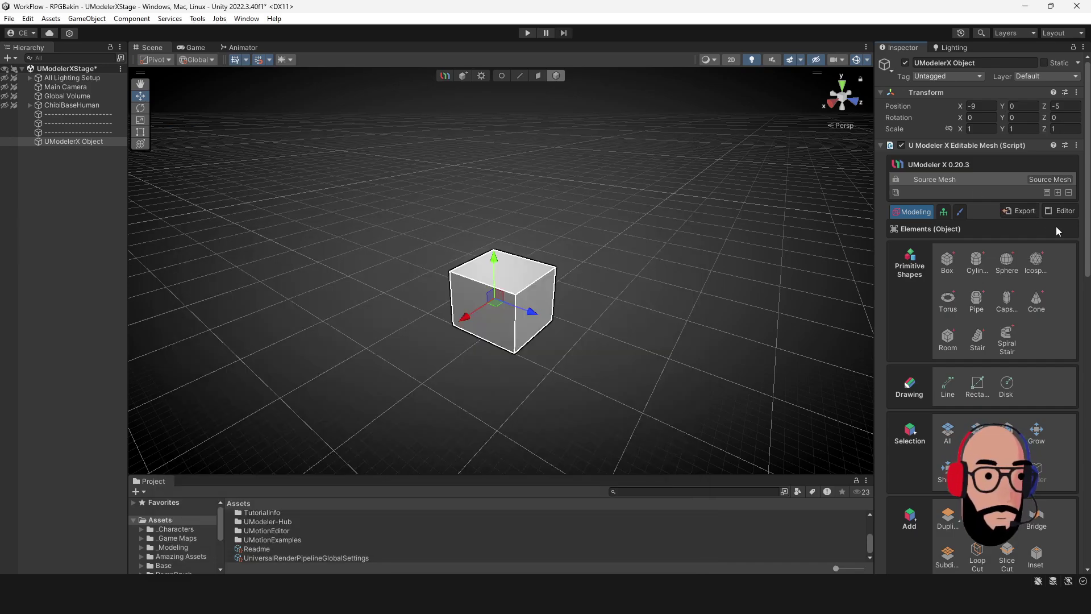
{"action": "left_click", "coordinate": [1058, 212]}
- Open and close Painting 2D, scroll the Inspector tool panel, and reselect the cube
{"action": "left_click", "coordinate": [1011, 240]}
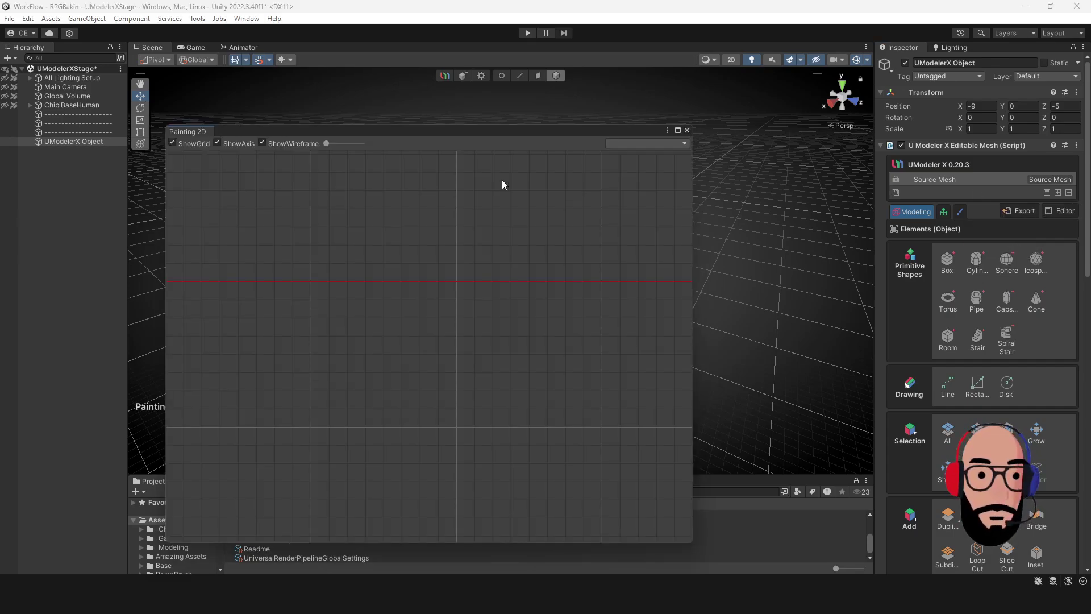
{"action": "left_click", "coordinate": [687, 131]}
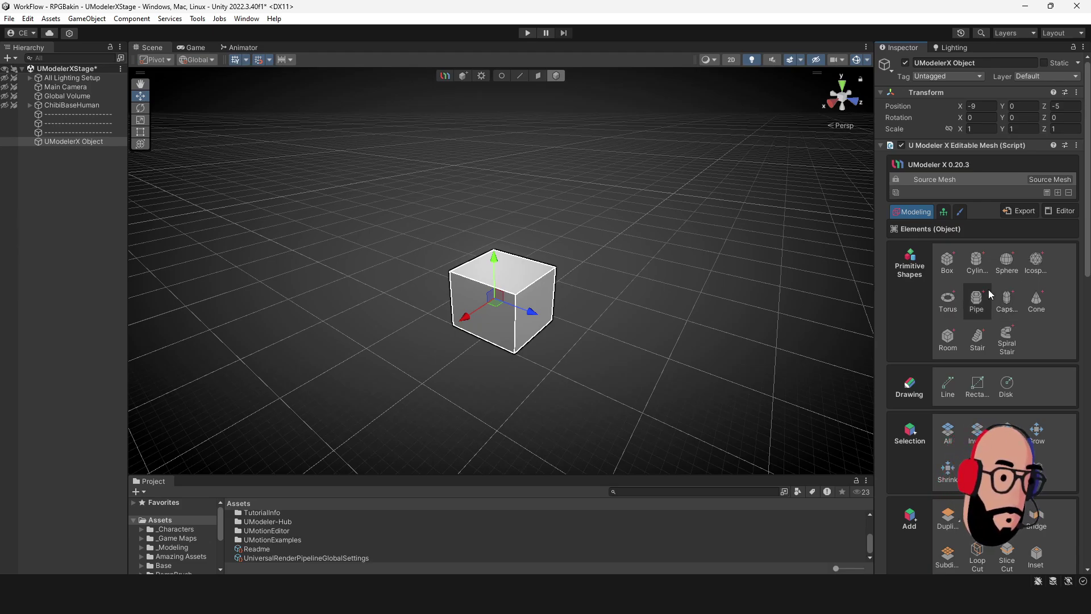
{"action": "scroll", "coordinate": [959, 278], "scroll_direction": "down", "scroll_amount": 2}
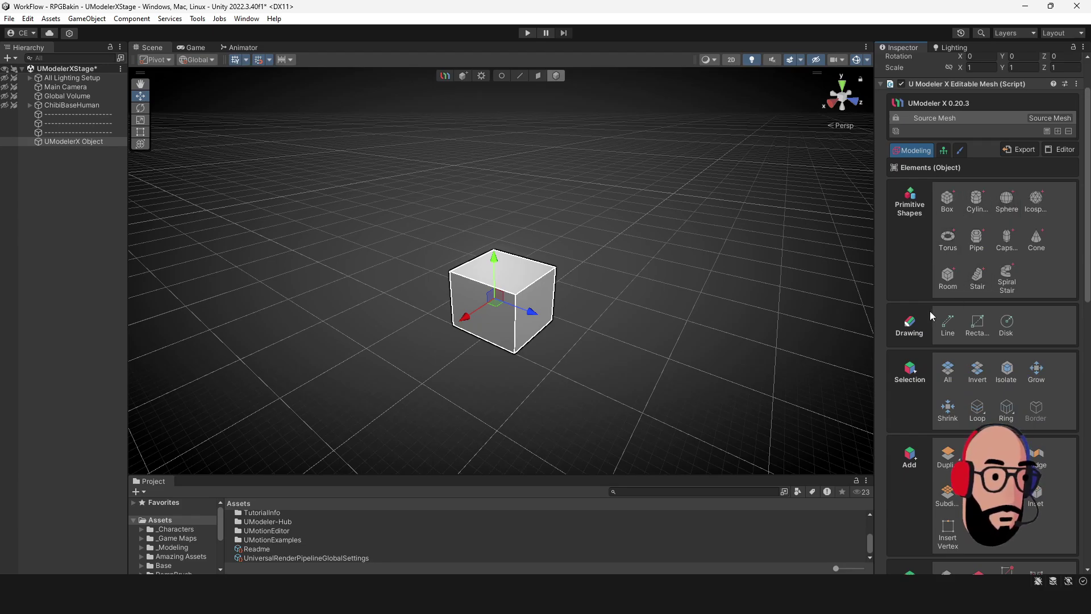
{"action": "scroll", "coordinate": [994, 341], "scroll_direction": "down", "scroll_amount": 10}
{"action": "scroll", "coordinate": [991, 337], "scroll_direction": "up", "scroll_amount": 7}
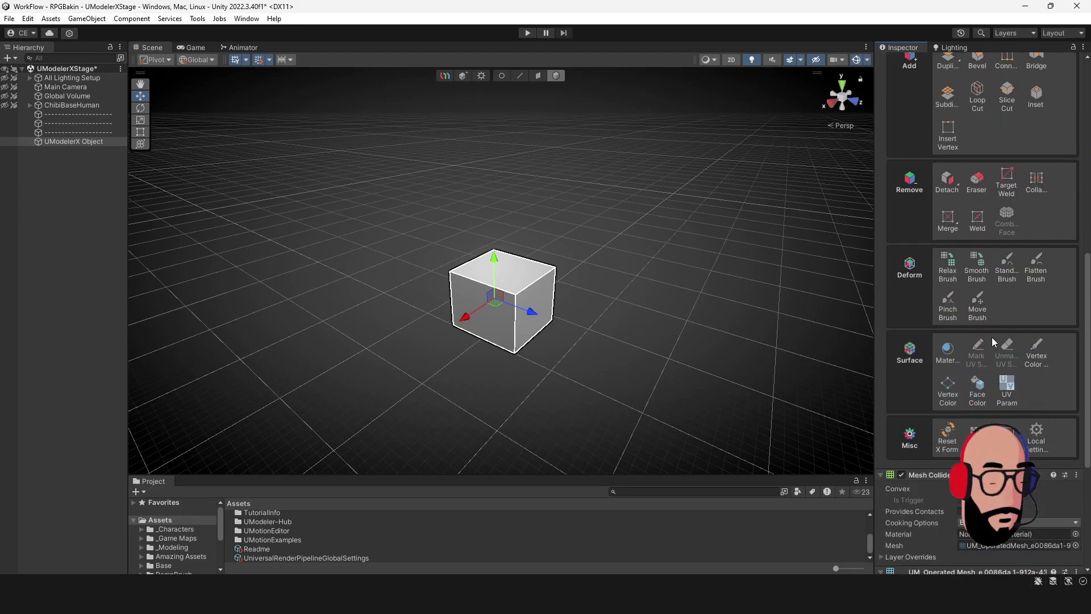
{"action": "left_click", "coordinate": [447, 267]}
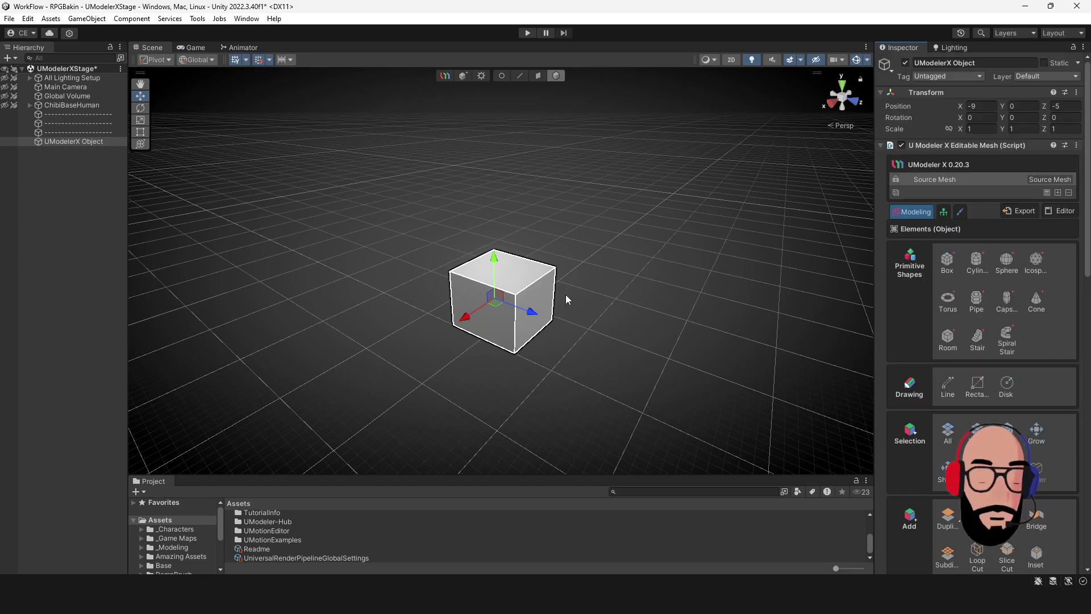